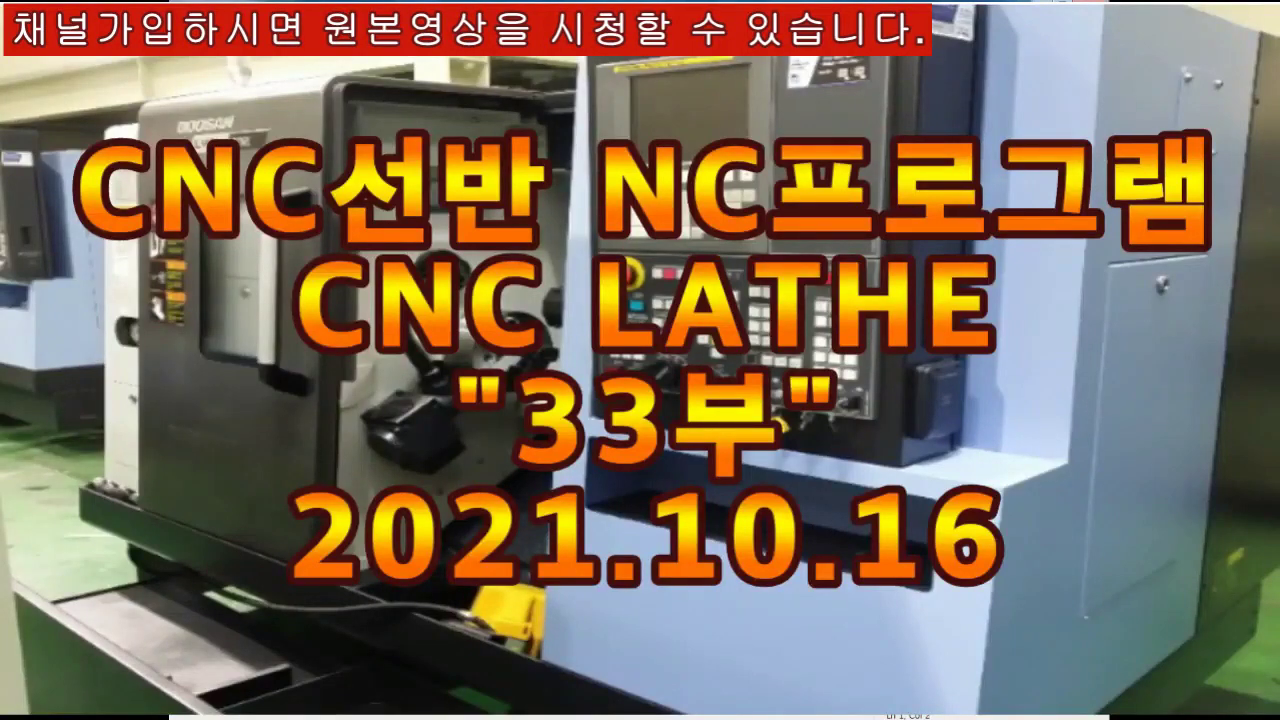
Type the heading 나사가공 with the line 황삭, 정삭 beneath it.
text(나)
text(사가고)
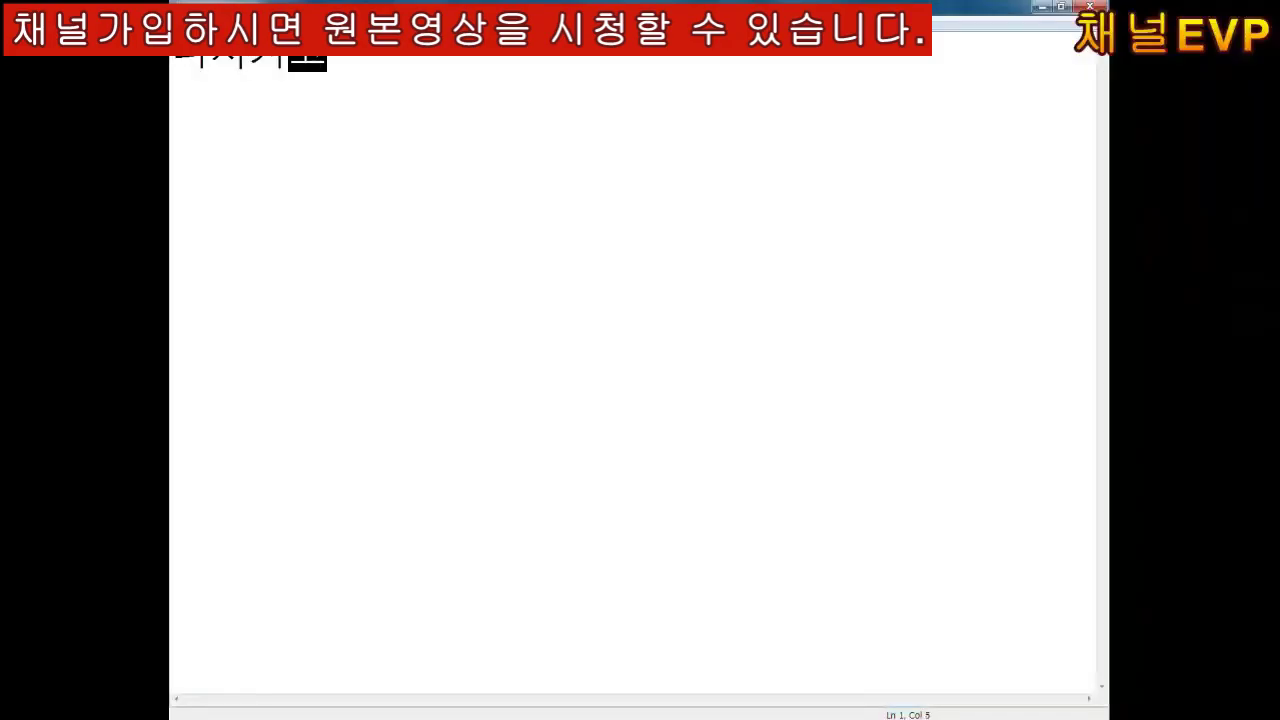
text(공)
key(Return)
key(Return)
text(황삭)
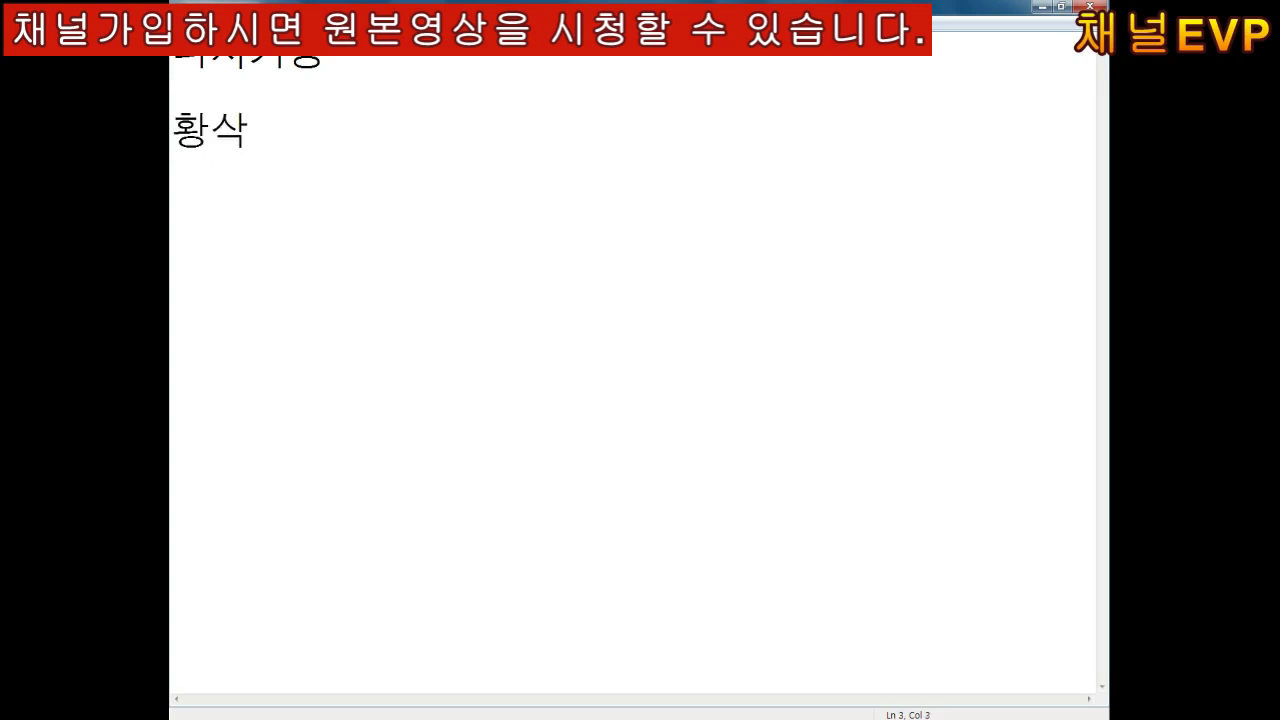
text(, 정삭)
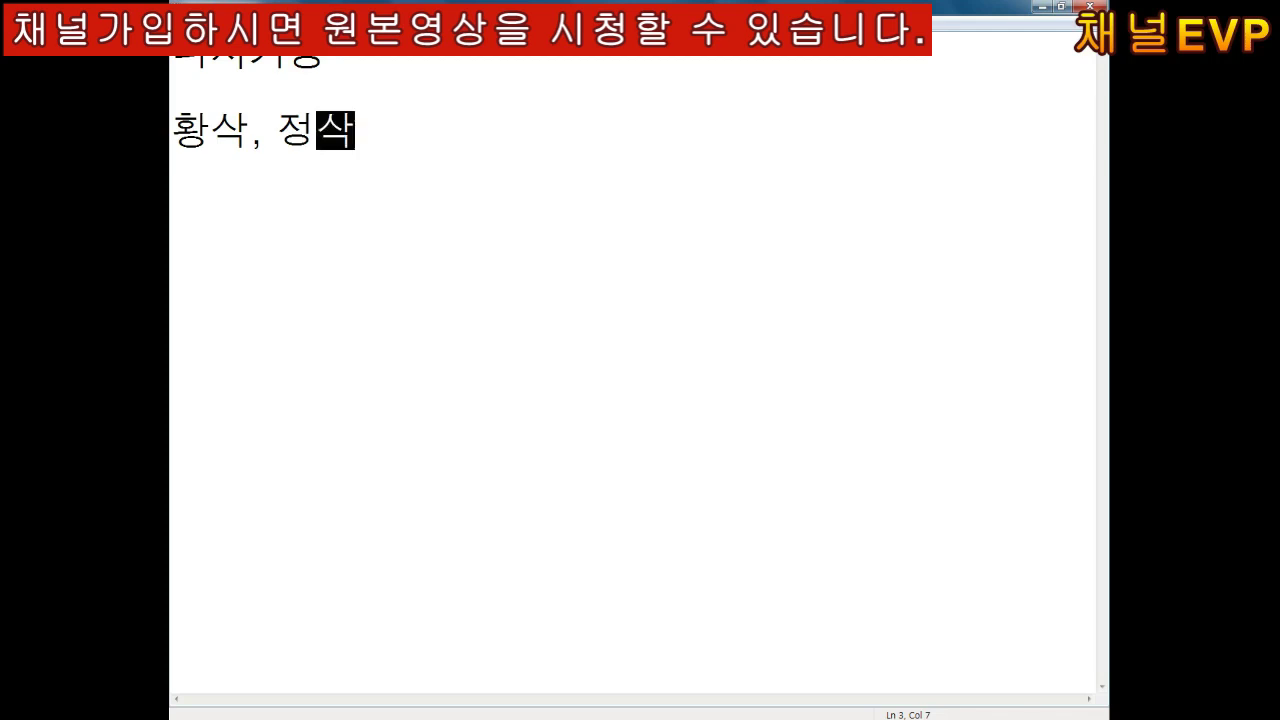
key(Return)
Add the line 나사 <-정밀가공 해당 안됨, separated by a blank line.
text(나사)
key(Up)
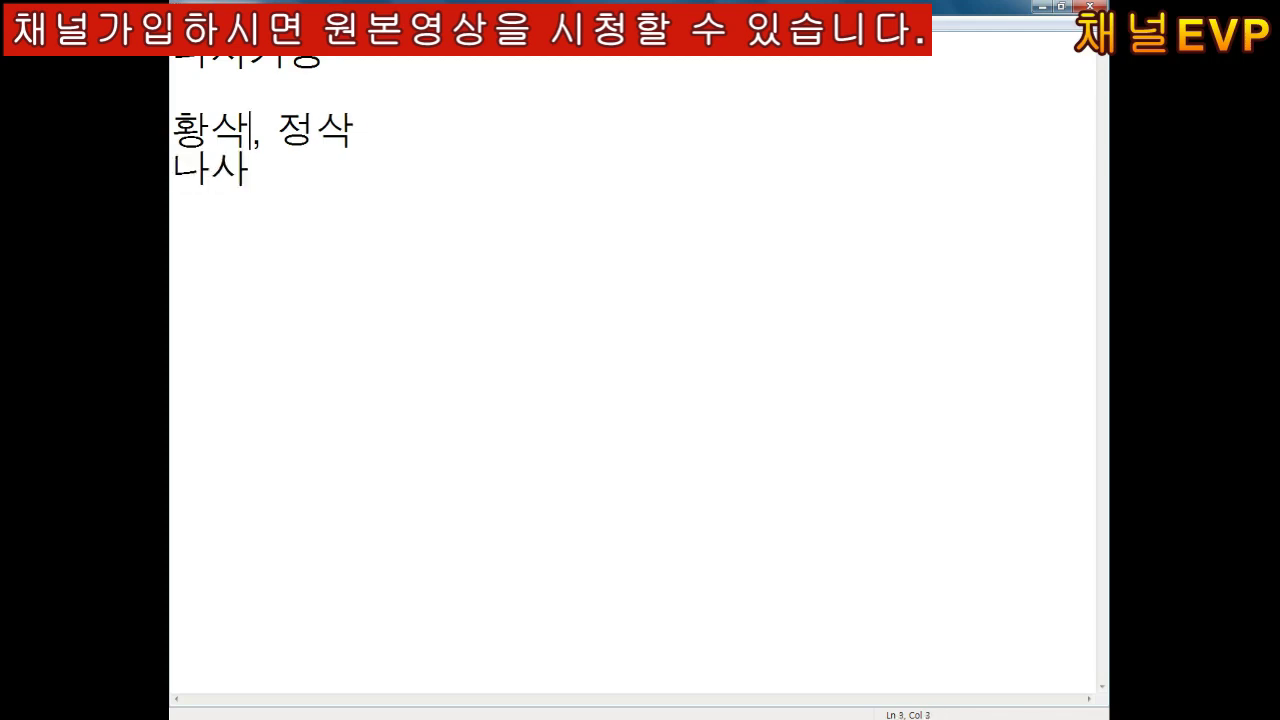
key(Down)
key(Home)
key(Return)
key(Right)
key(Right)
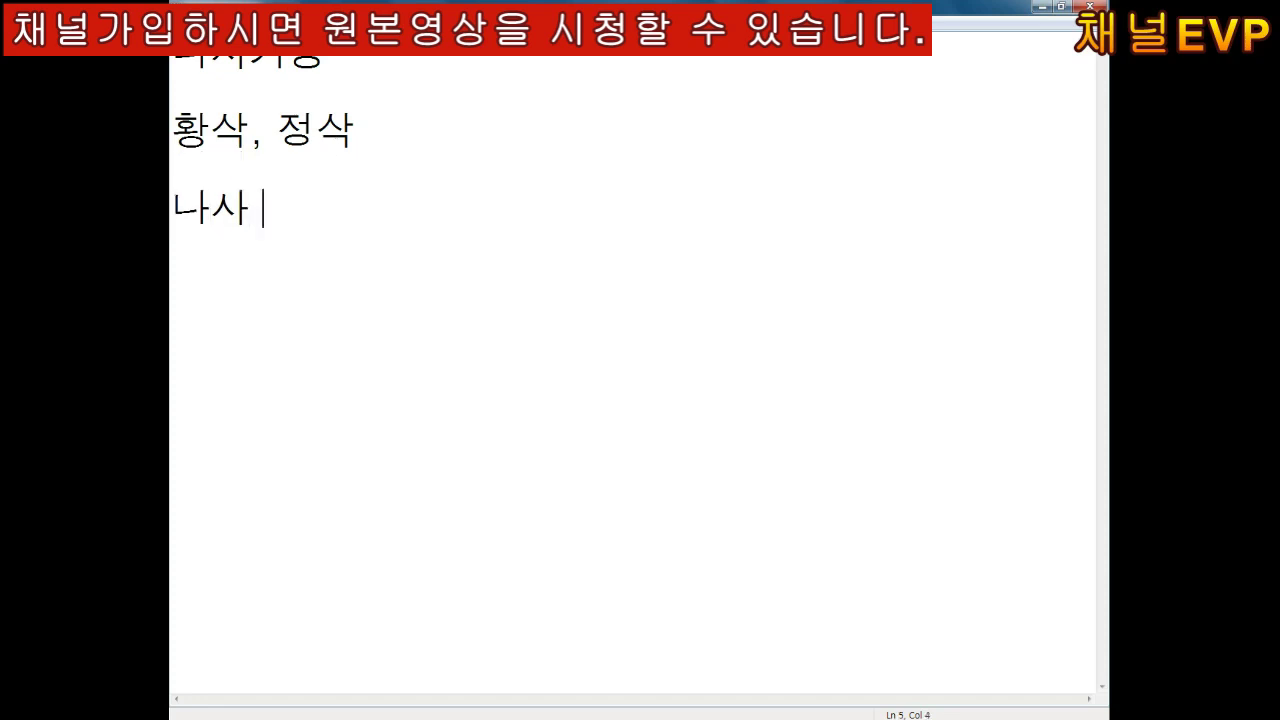
text(<-정밀)
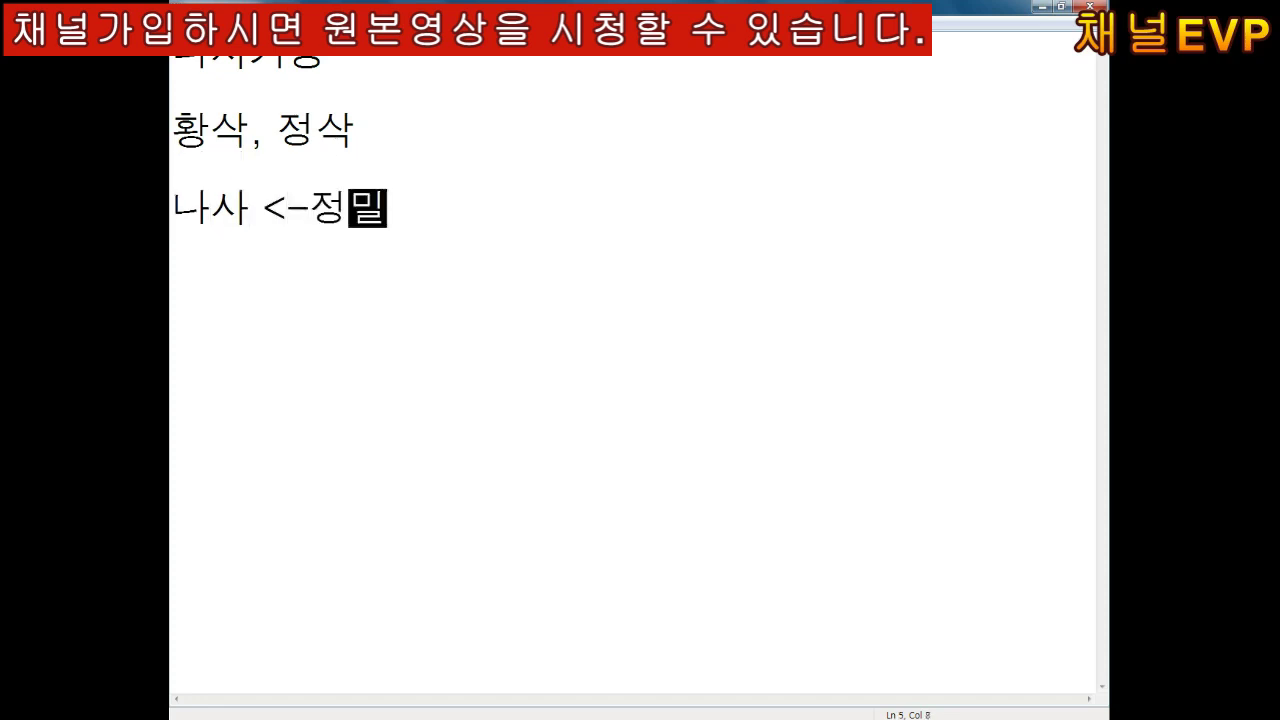
text(가공 해당 안)
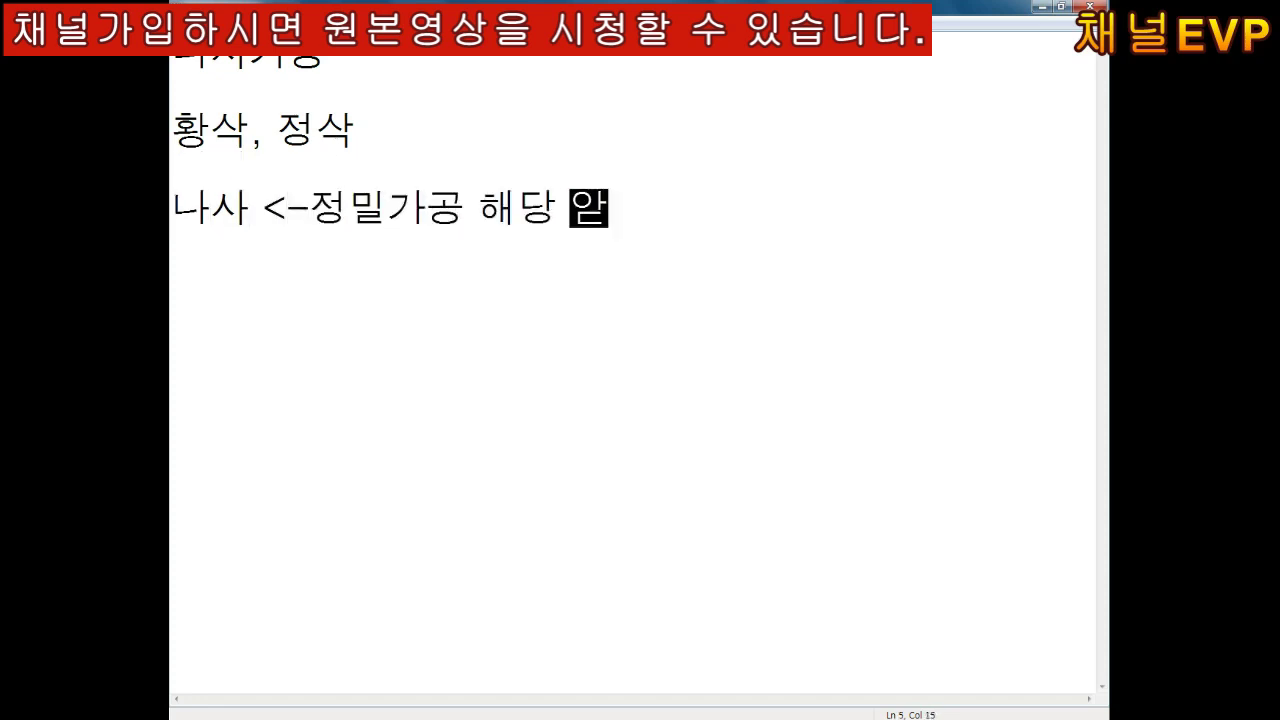
text(됨)
key(Up)
key(Up)
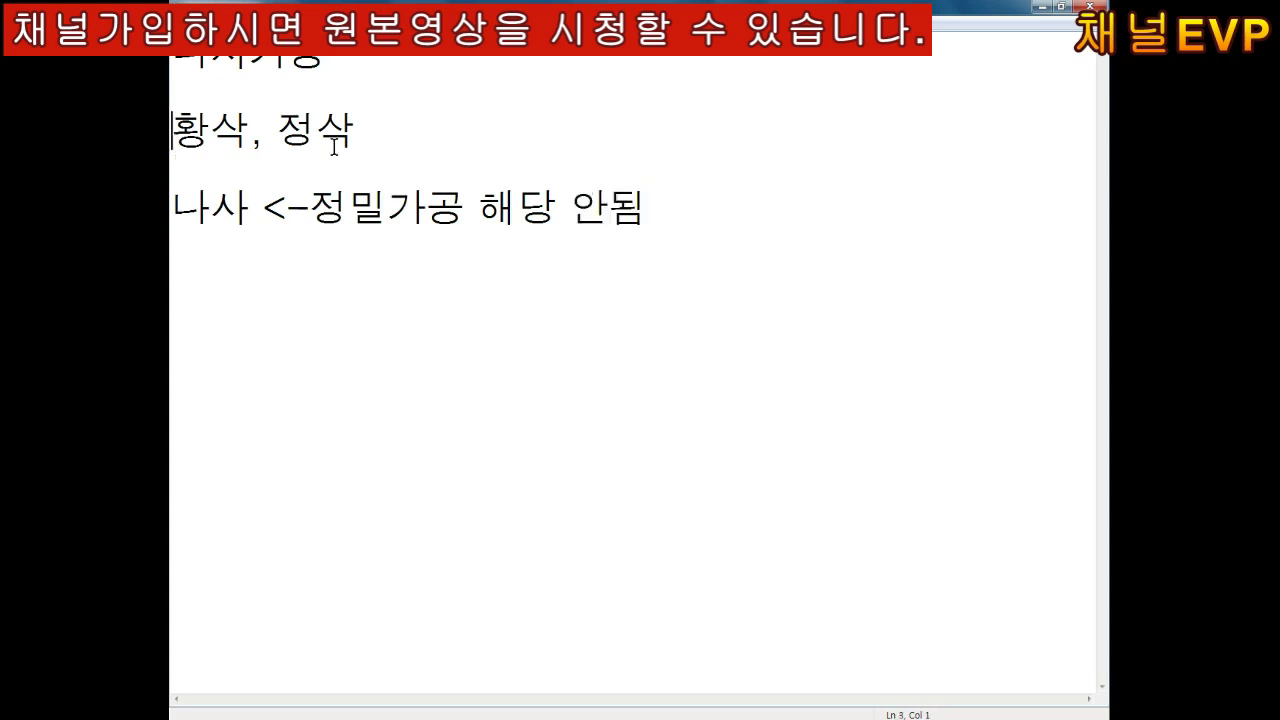
key(Right)
key(Right)
key(Right)
key(Right)
key(Right)
Remove the comma and put 황삭 and 정삭 on separate lines with a blank line between.
key(Left)
key(Left)
key(BackSpace)
key(BackSpace)
key(Return)
key(Down)
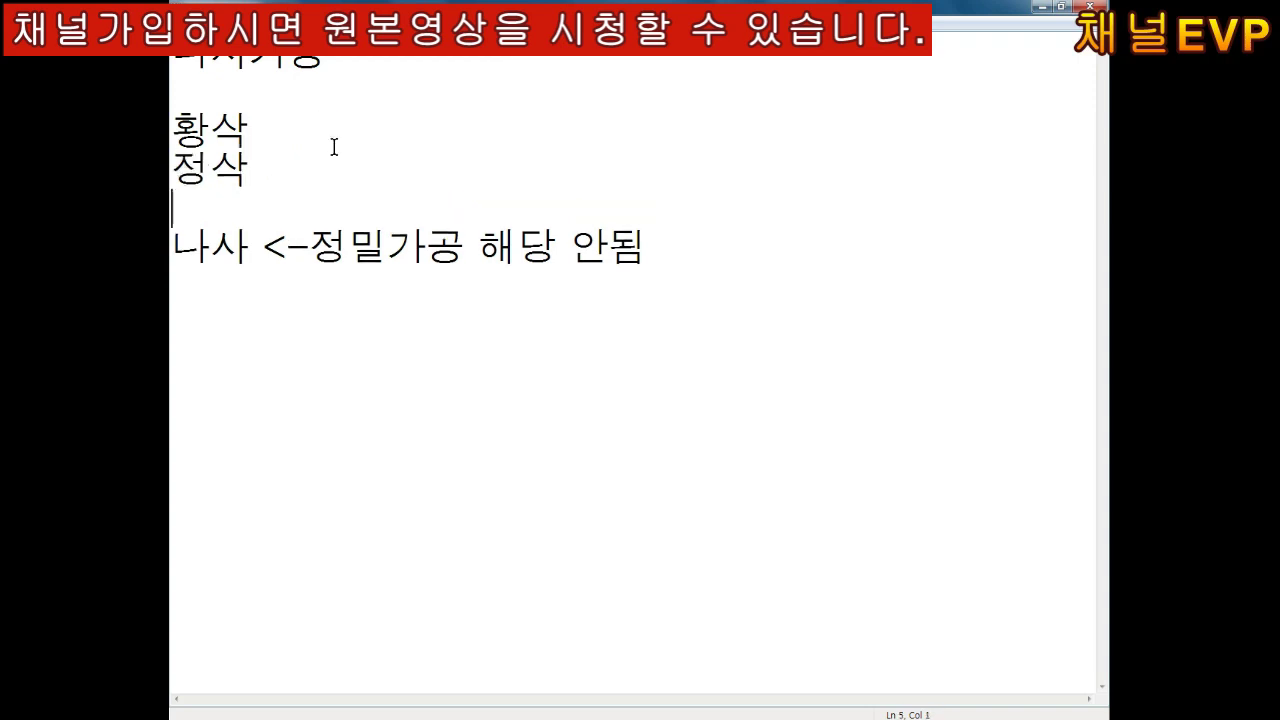
key(Up)
key(Return)
key(Up)
key(Up)
key(Right)
key(Right)
key(Right)
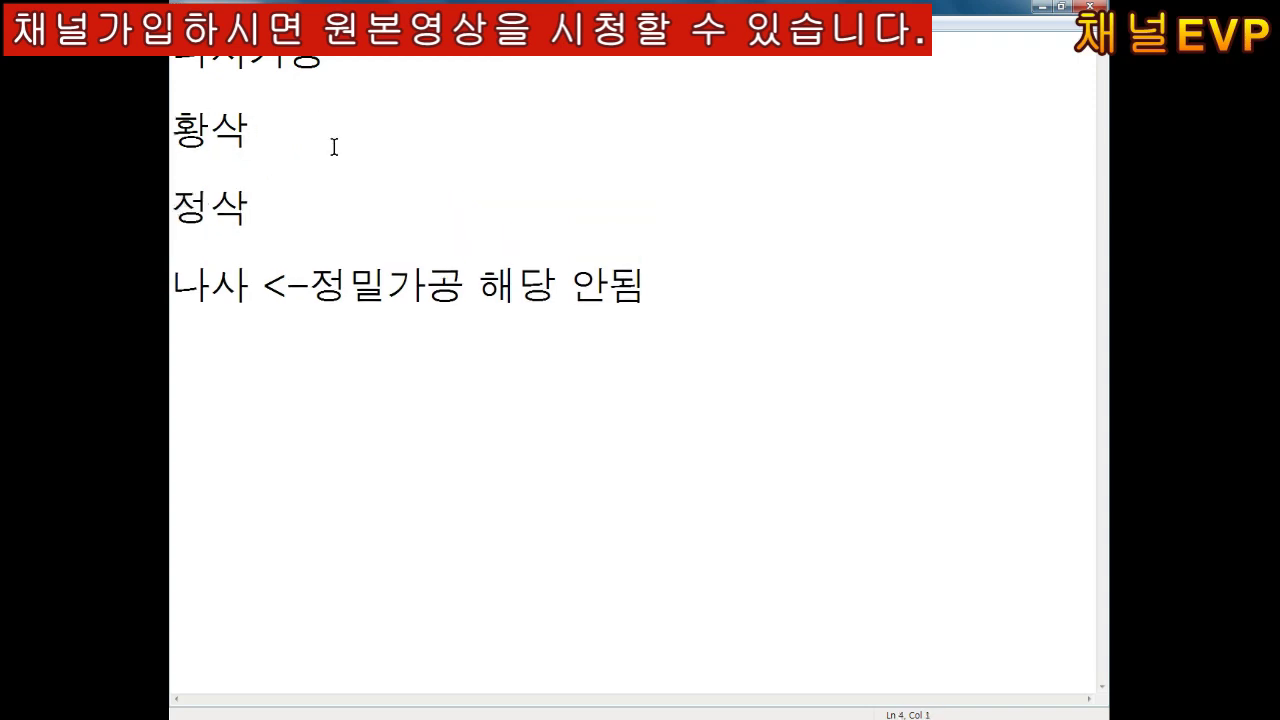
Append '<- 짧은시간 가공' after 황삭.
text( <- )
text(단시)
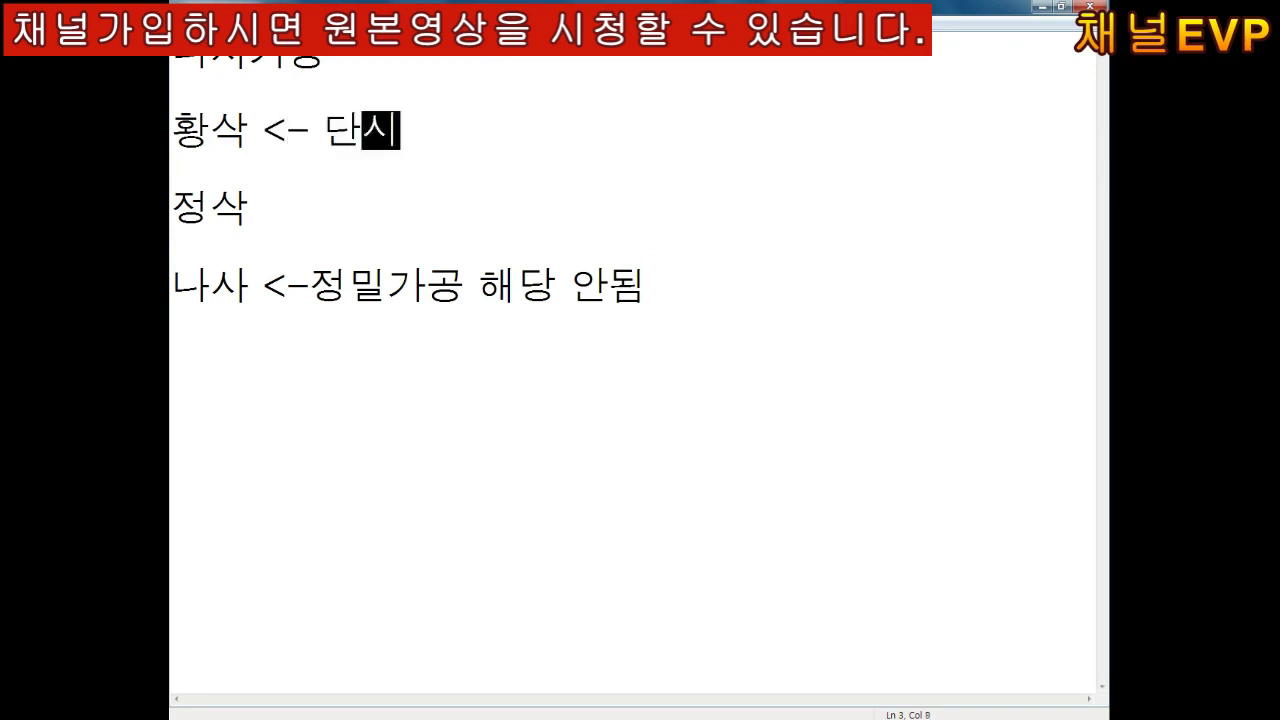
text(간 가공)
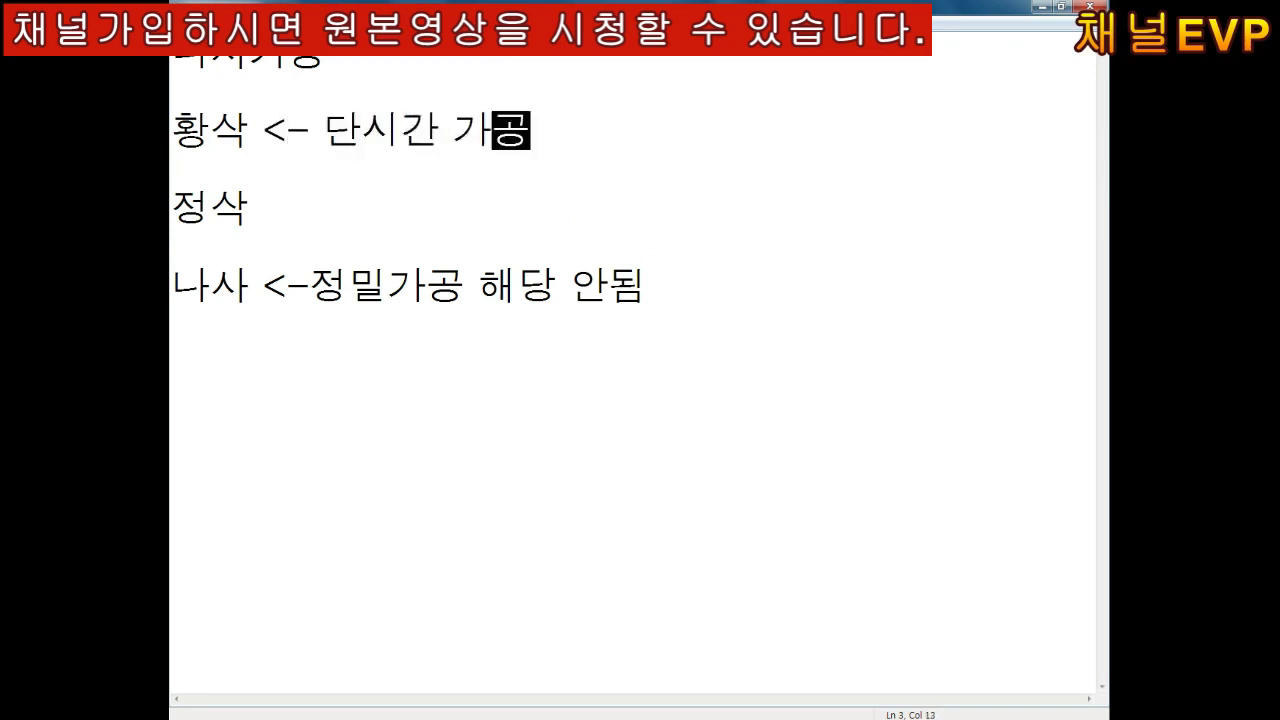
key(Left)
key(Left)
key(BackSpace)
text(짧)
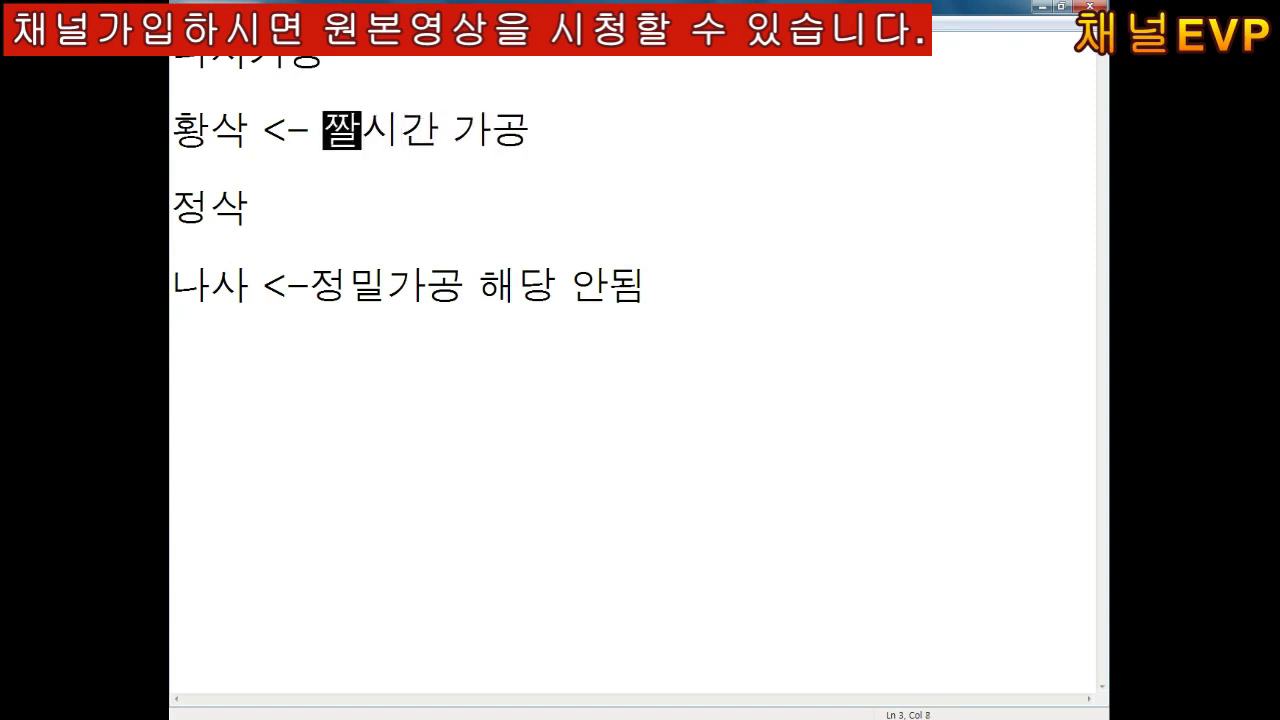
text(ㅇ은)
Append '<- 정밀가공 (0.01' after 정삭.
key(Down)
key(Down)
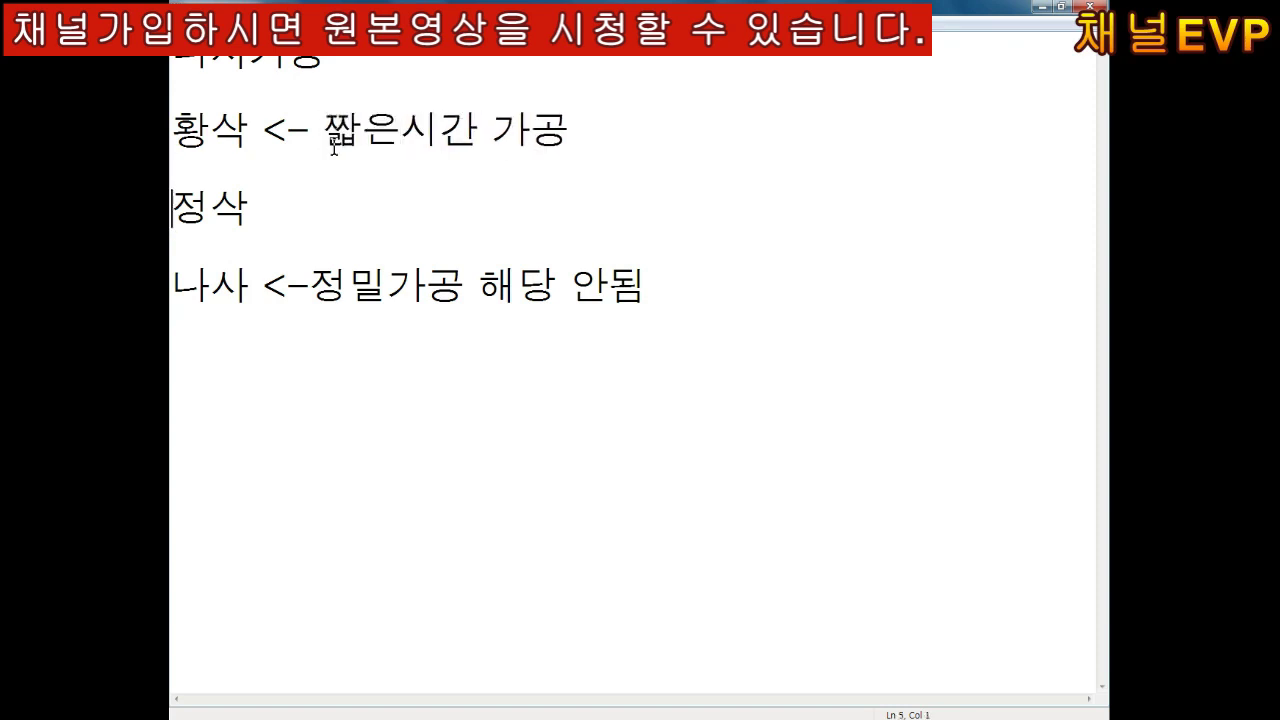
key(Right)
key(Right)
text(<-)
text( 저정밀가공 )
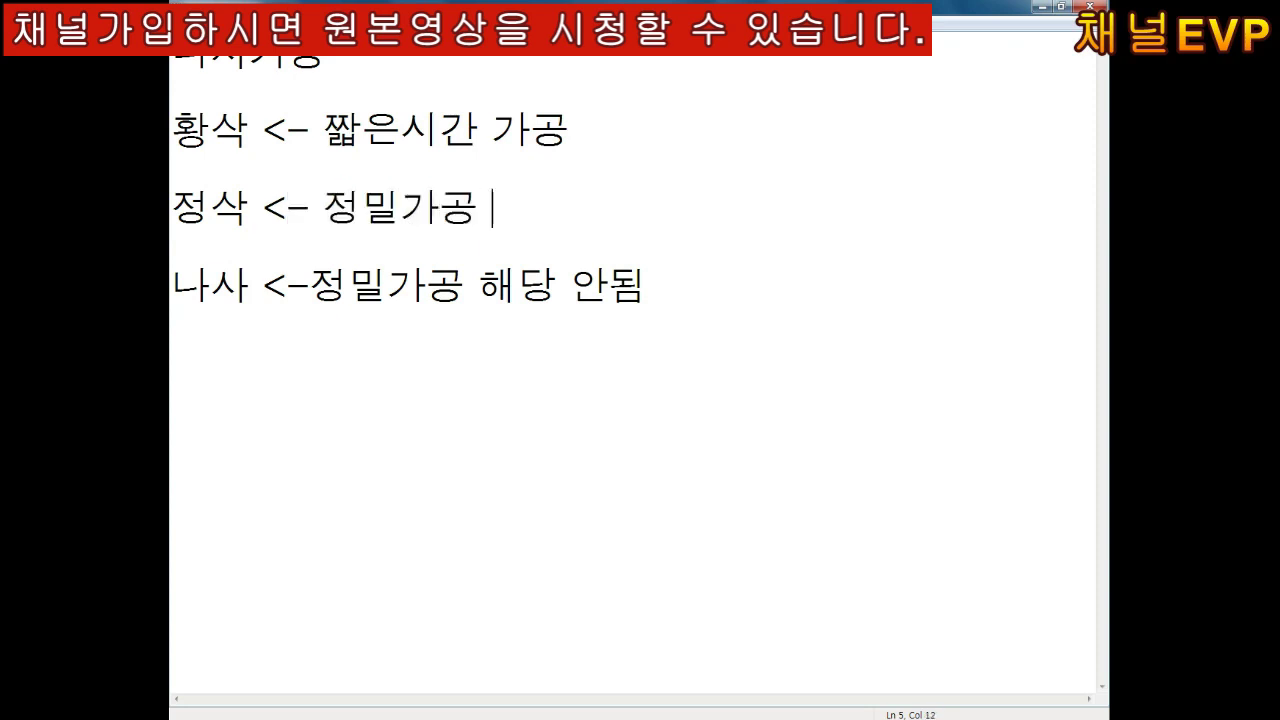
text(0)
text(.01)
key(Left)
key(Left)
key(Left)
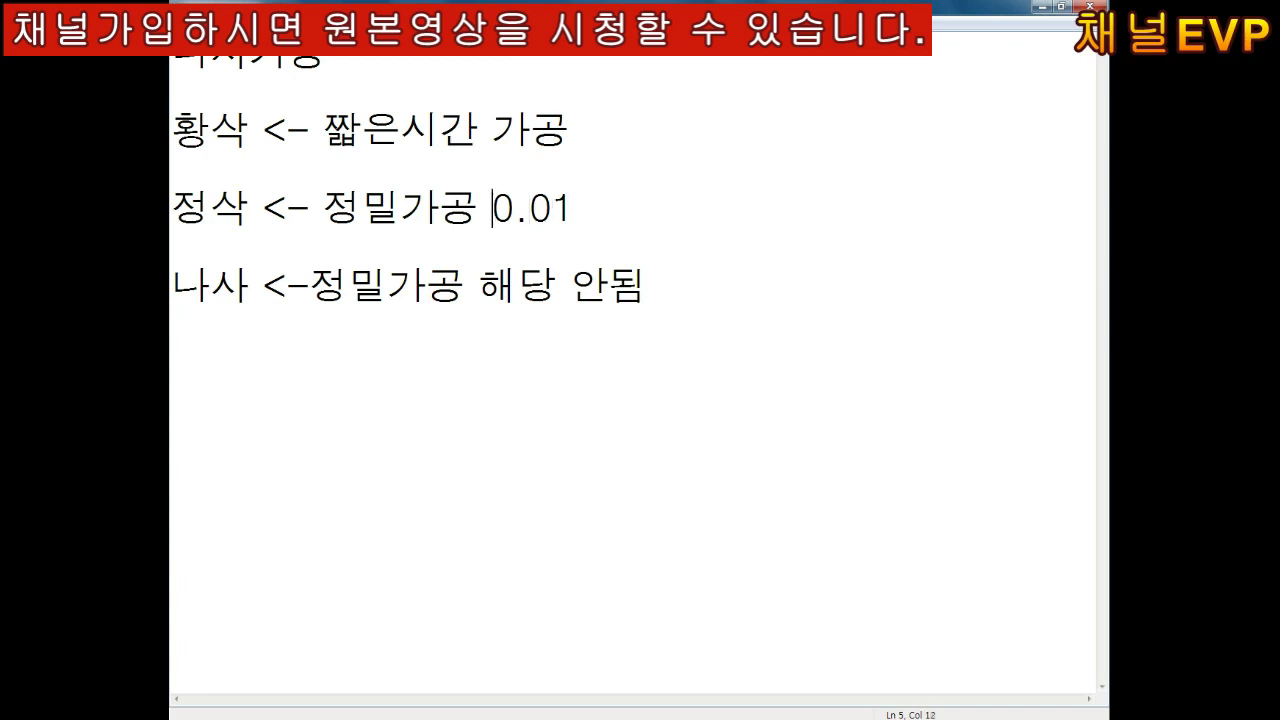
text(()
key(Right)
key(Right)
key(Right)
key(Right)
Close the bracket after 0.01 and append (0.1) to the end of the 나사 line.
text())
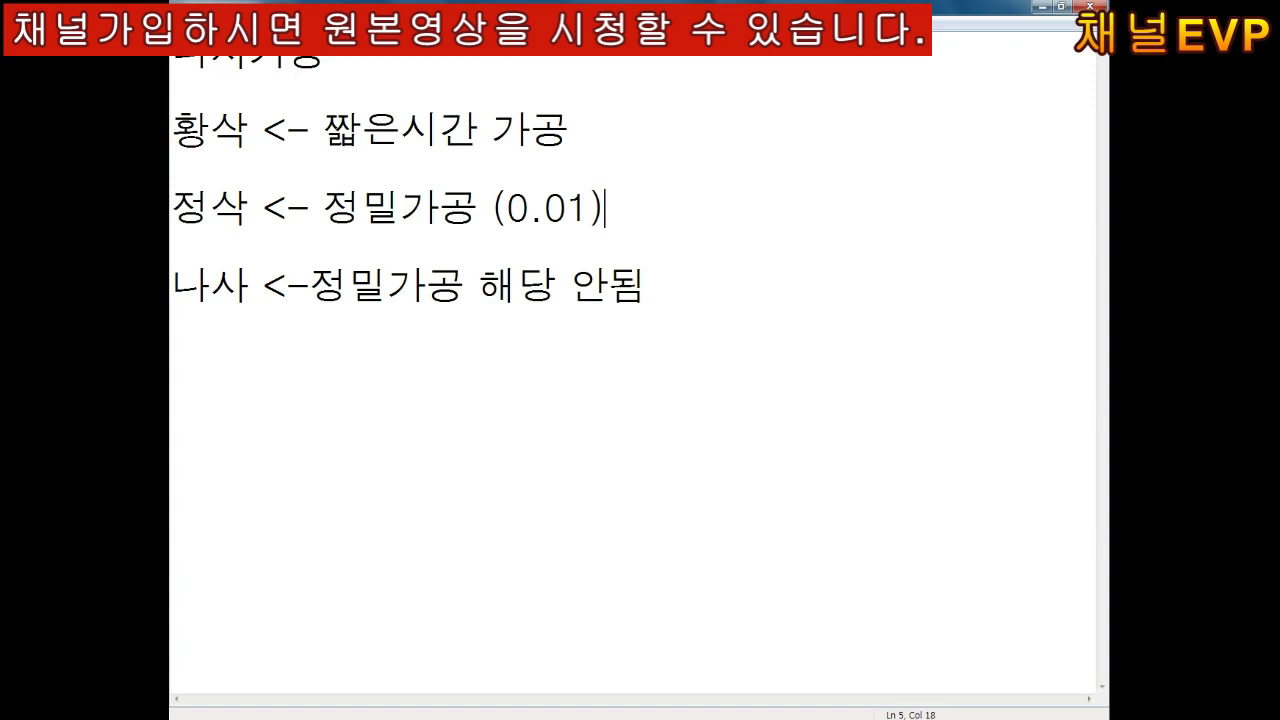
key(Down)
key(Down)
key(Right)
key(Right)
key(Right)
key(Right)
key(Right)
key(Right)
key(Right)
text((0.1)
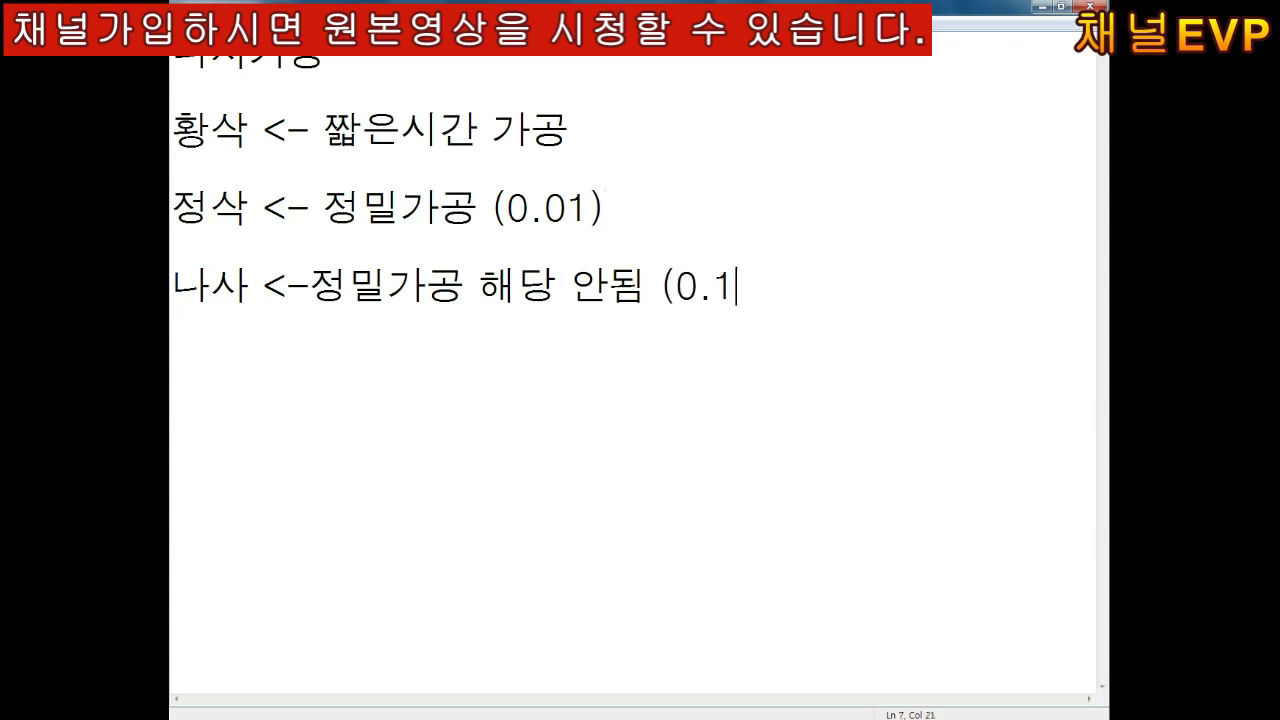
text())
Add a new paragraph reading P68 below the 나사 line.
key(Return)
key(Return)
text(68)
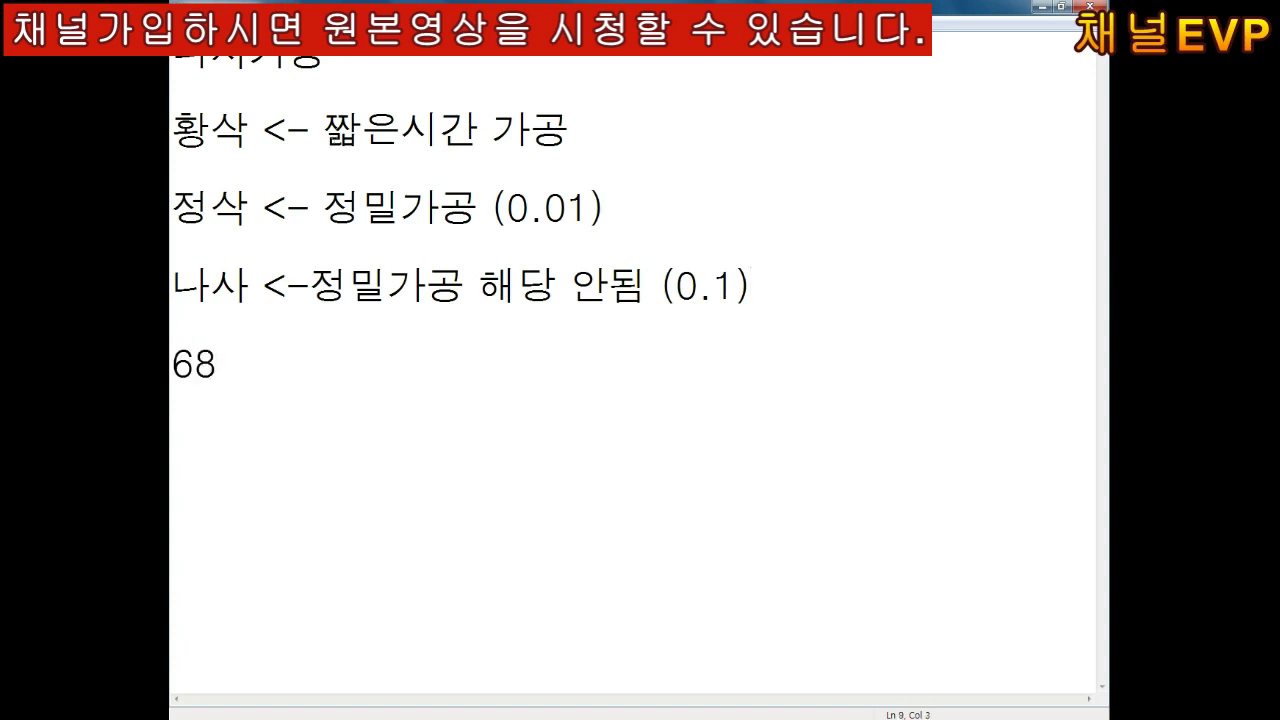
text(p)
key(BackSpace)
text(P)
key(Right)
key(Right)
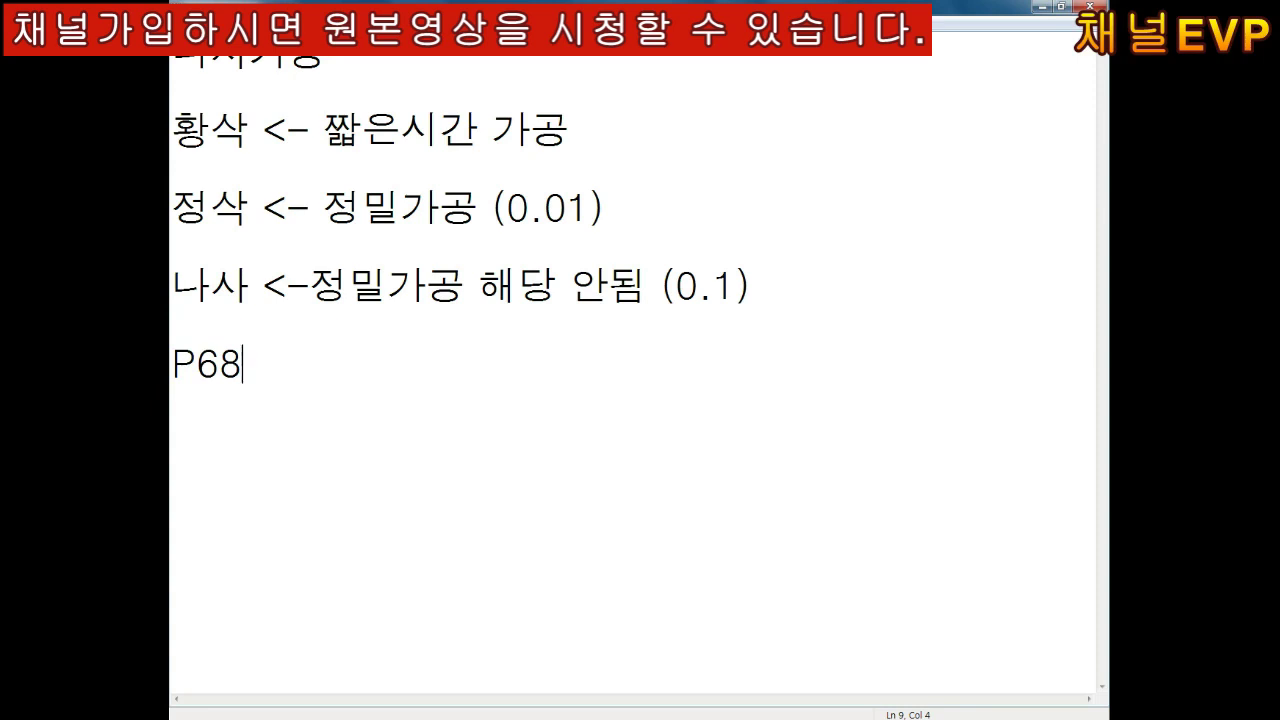
Add the thread size M20xP2(P1.5) on its own line and start a new line.
key(Return)
key(Return)
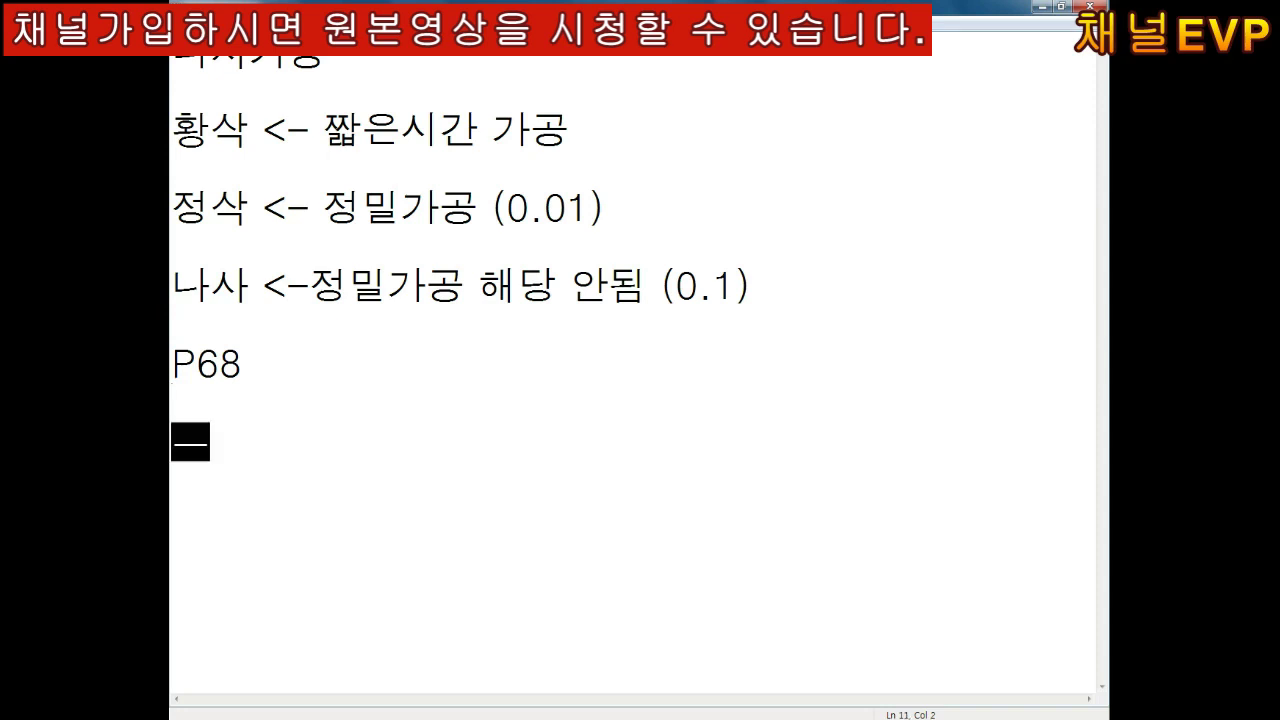
text(M)
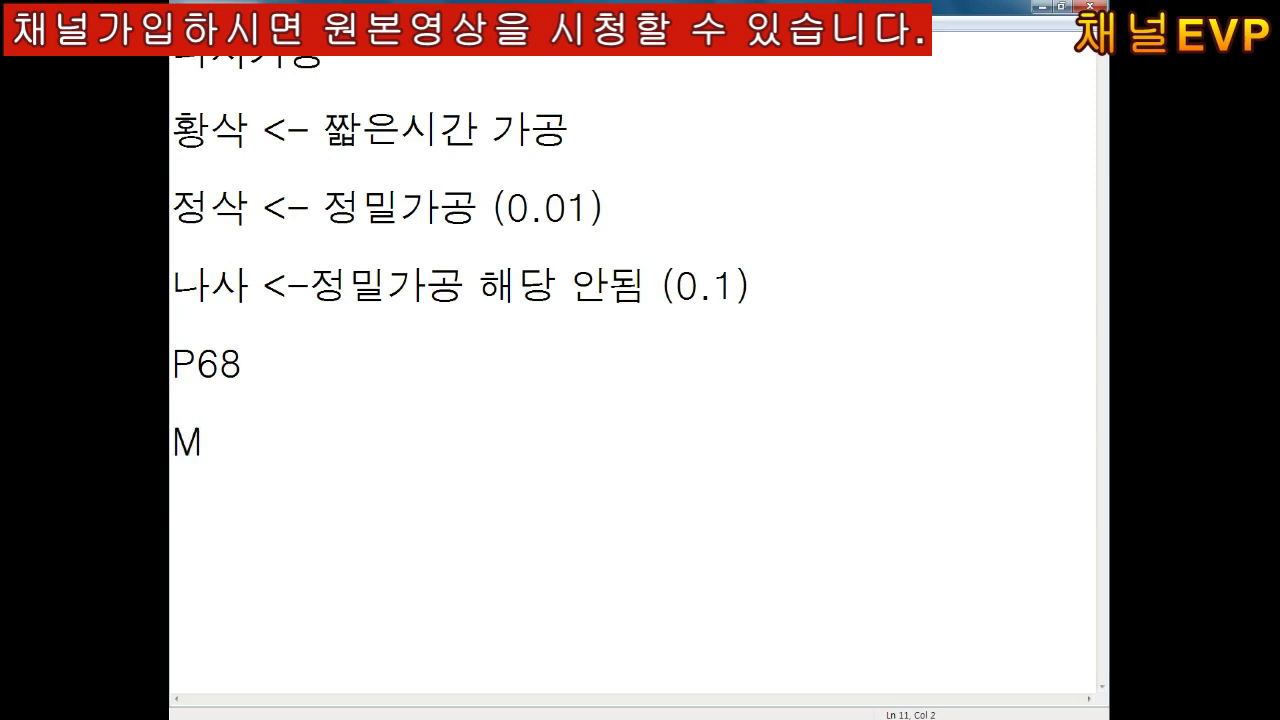
text(20xP)
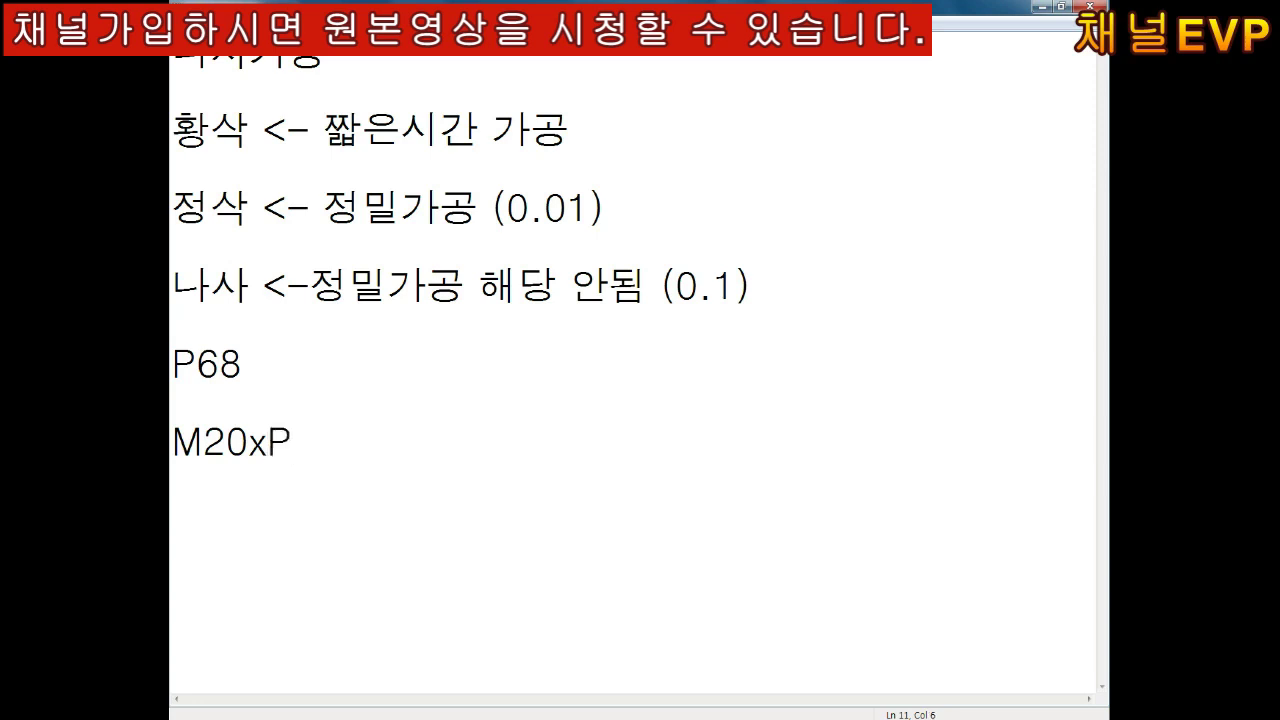
text(2)
text((P1.5)
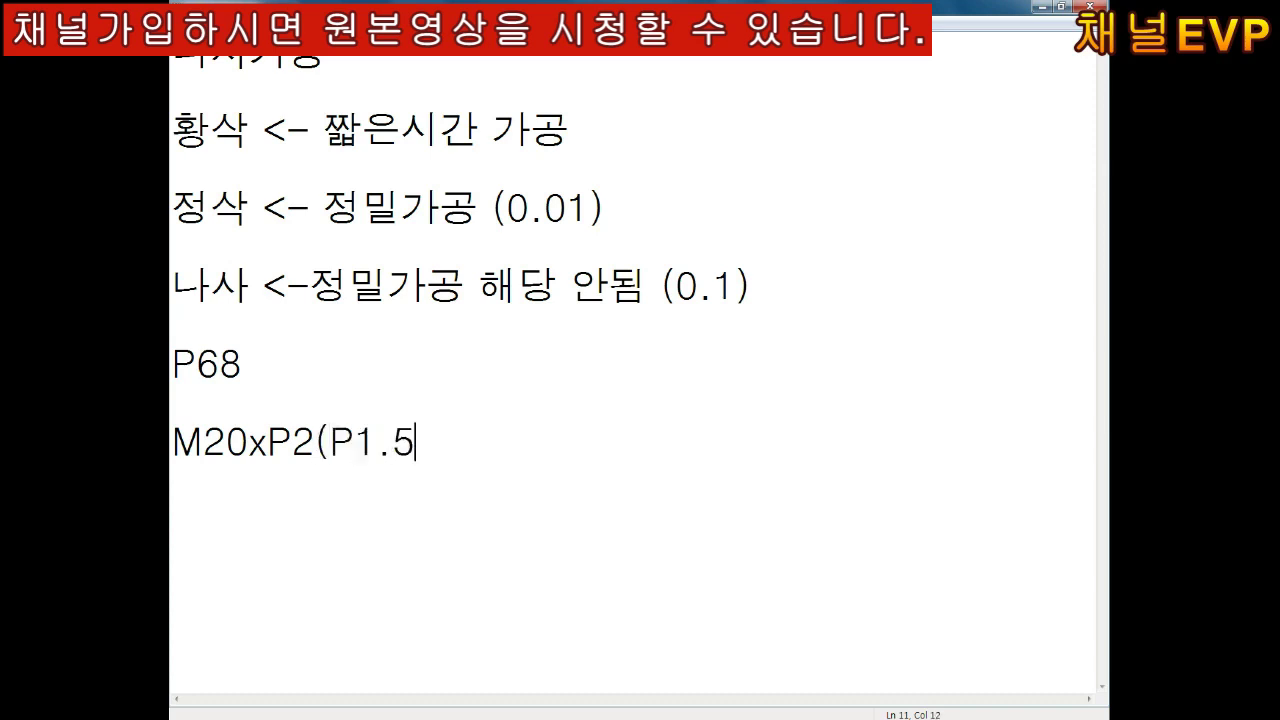
text())
key(Return)
key(Return)
key(Return)
Finish the line as 'M: 보통삼각나사', then switch to the blank Paint canvas.
text(M: )
text(보통삼)
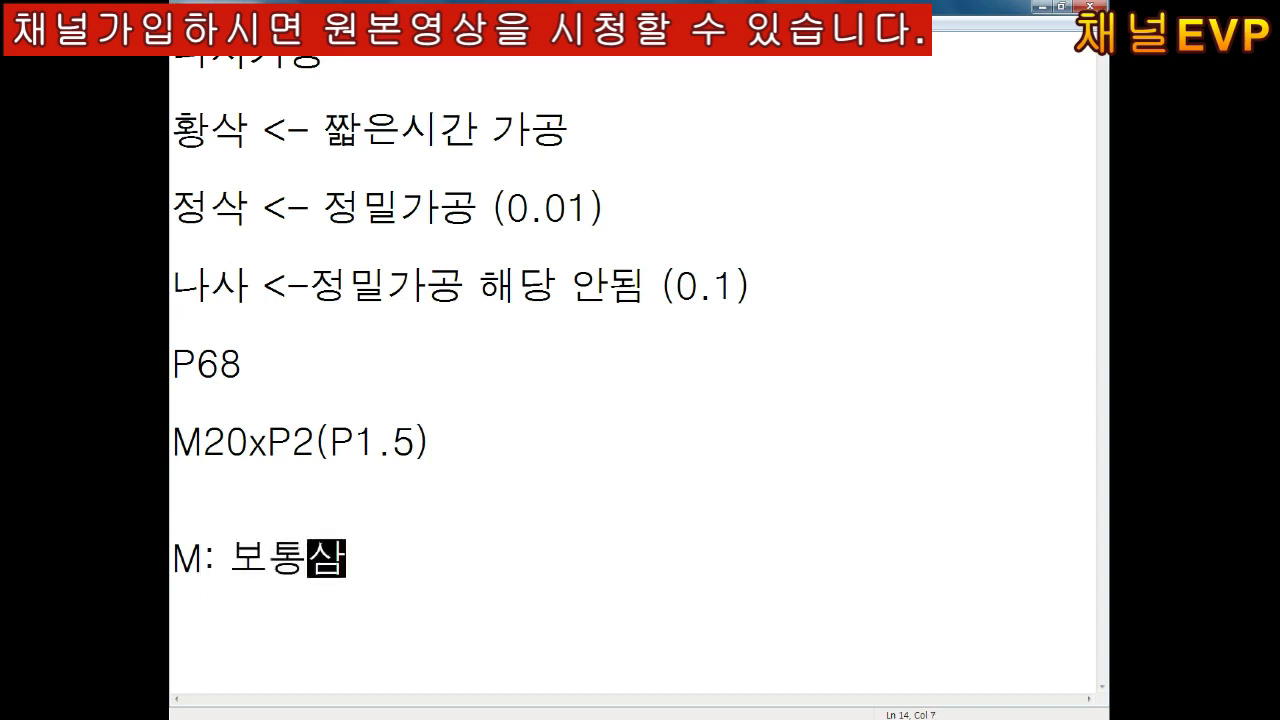
text(각)
text(난나)
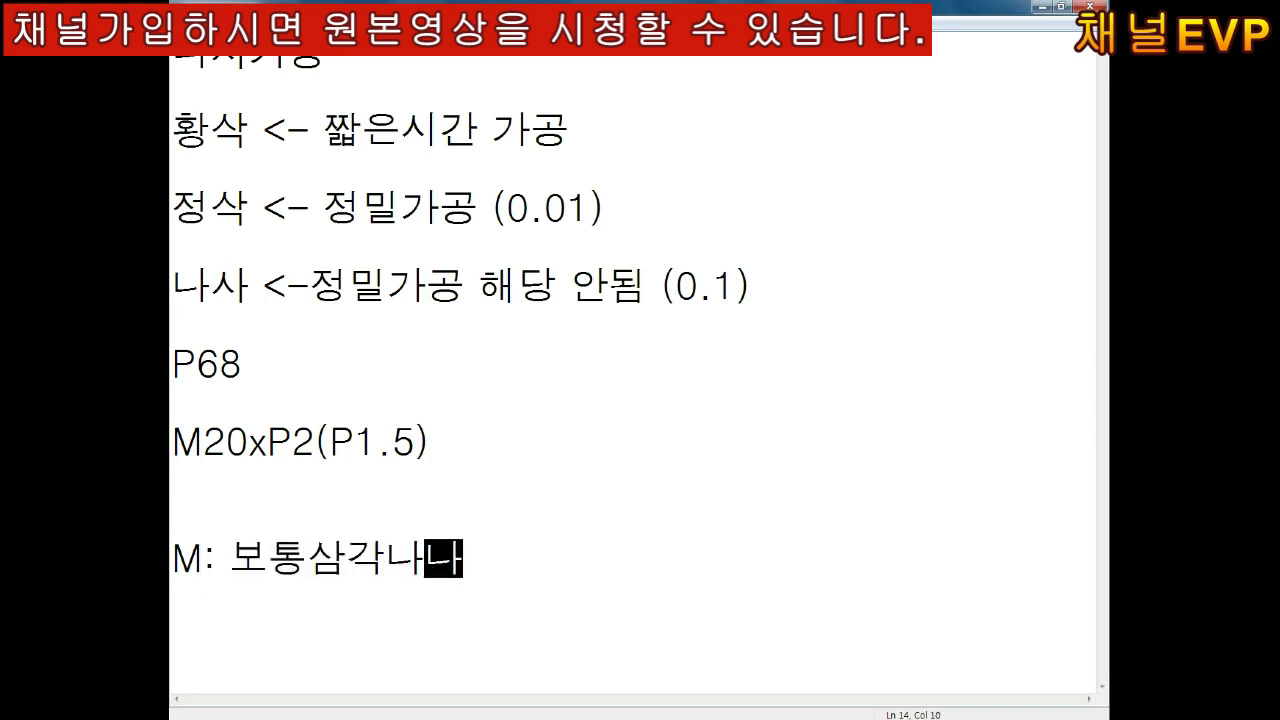
text(ㅅ)
key(BackSpace)
key(BackSpace)
text(사)
key(Return)
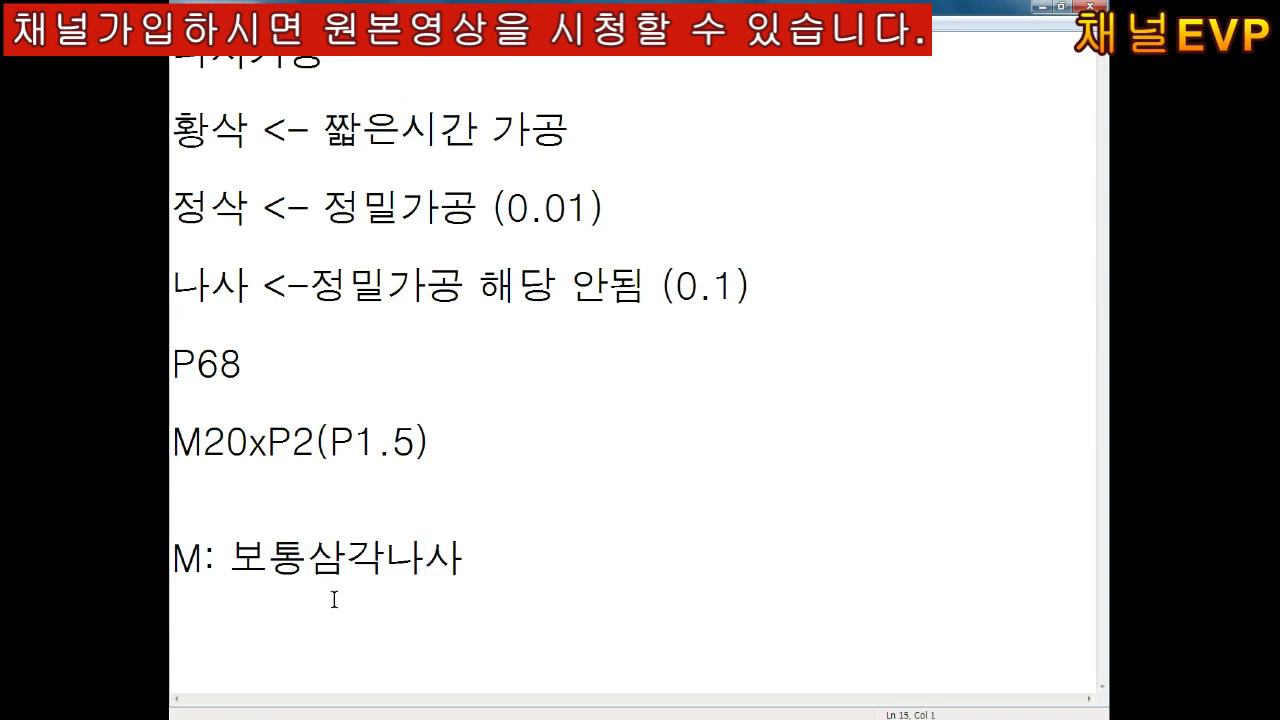
key(alt+Tab)
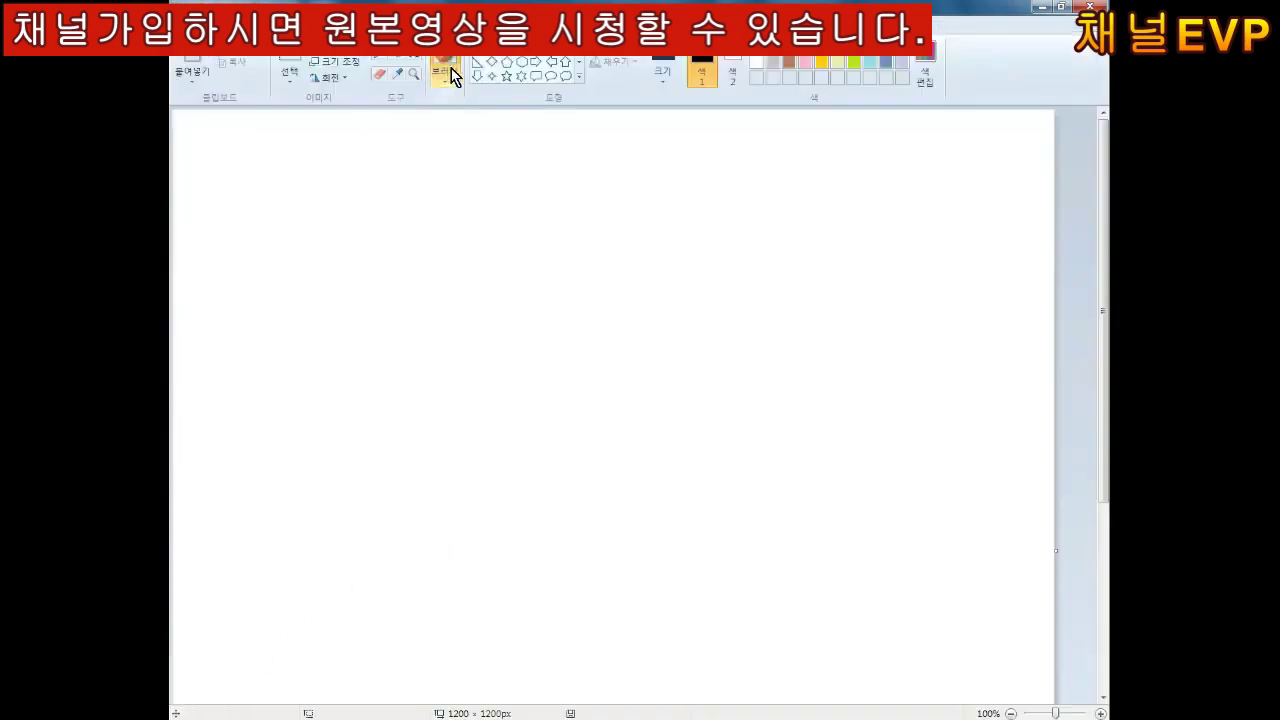
Draw the black triangle outline with the thickest pencil.
click(383, 62)
click(660, 72)
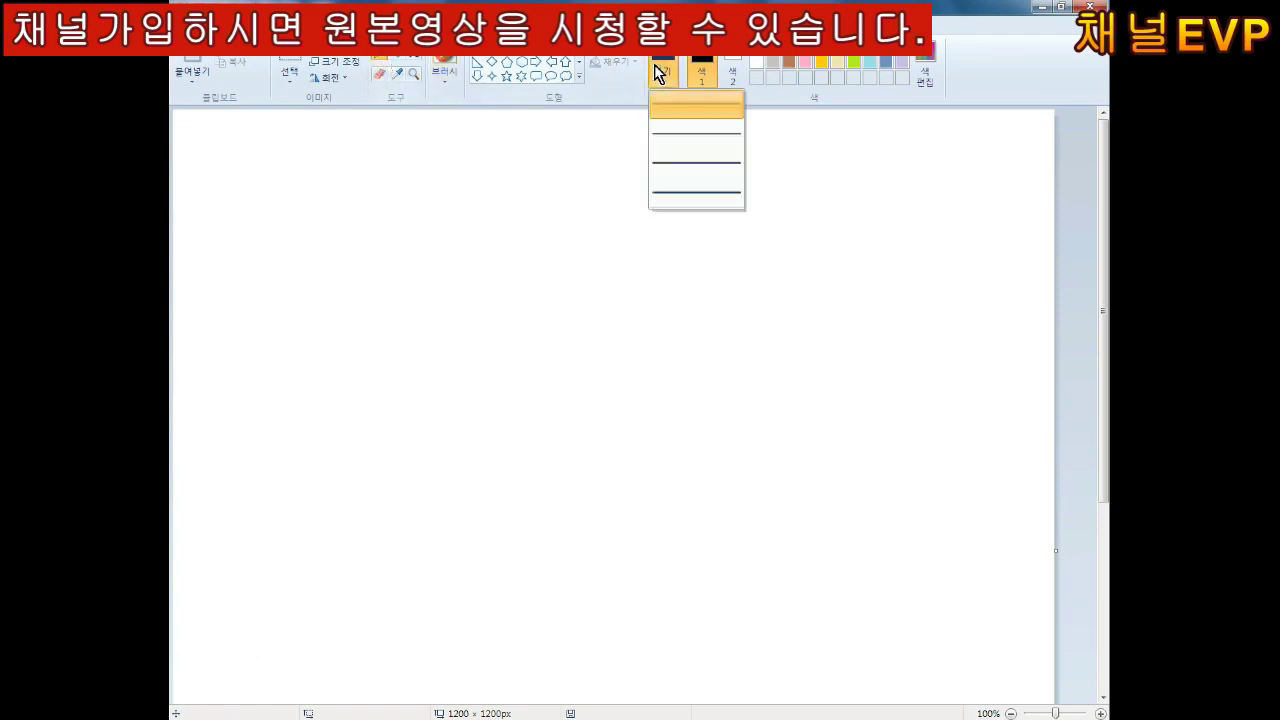
click(697, 197)
mouse_move(506, 246)
mouse_down()
mouse_move(621, 220)
mouse_move(507, 252)
mouse_move(627, 254)
mouse_up()
In red, mark the bottom corner angles with arcs, write 60° inside, and draw a W beside it.
click(807, 55)
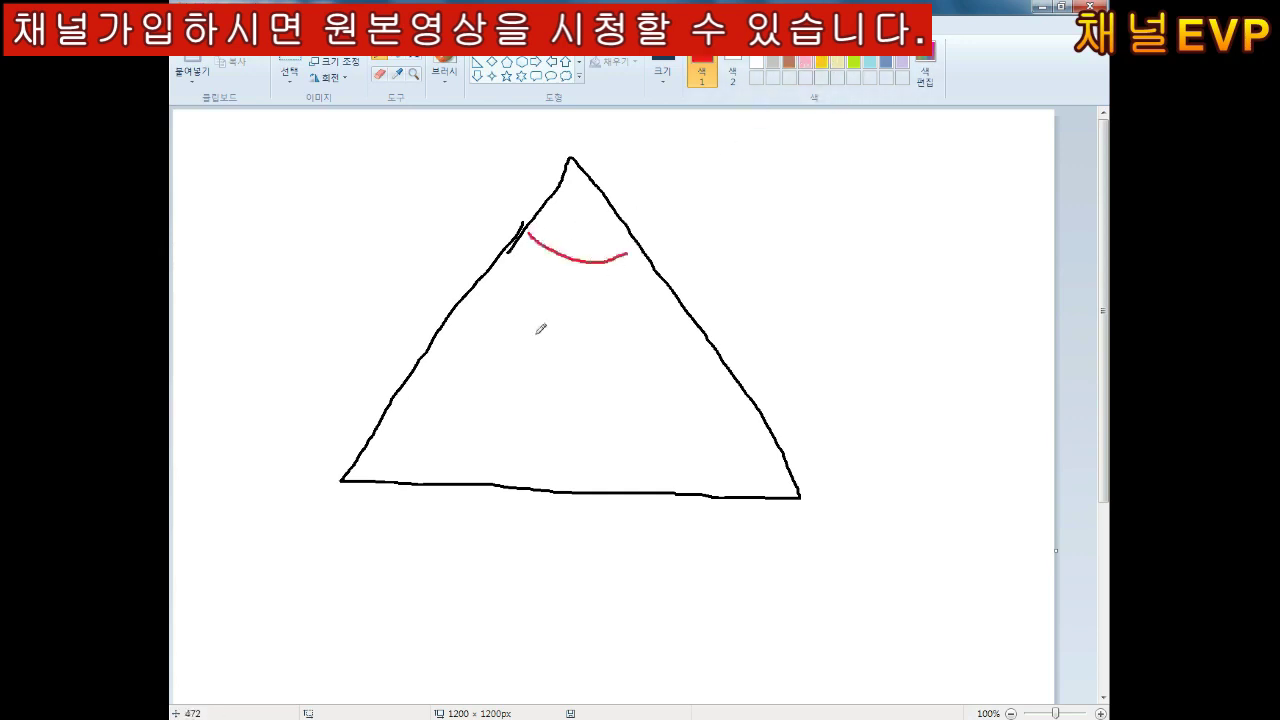
drag(393, 424, 432, 496)
drag(772, 420, 741, 510)
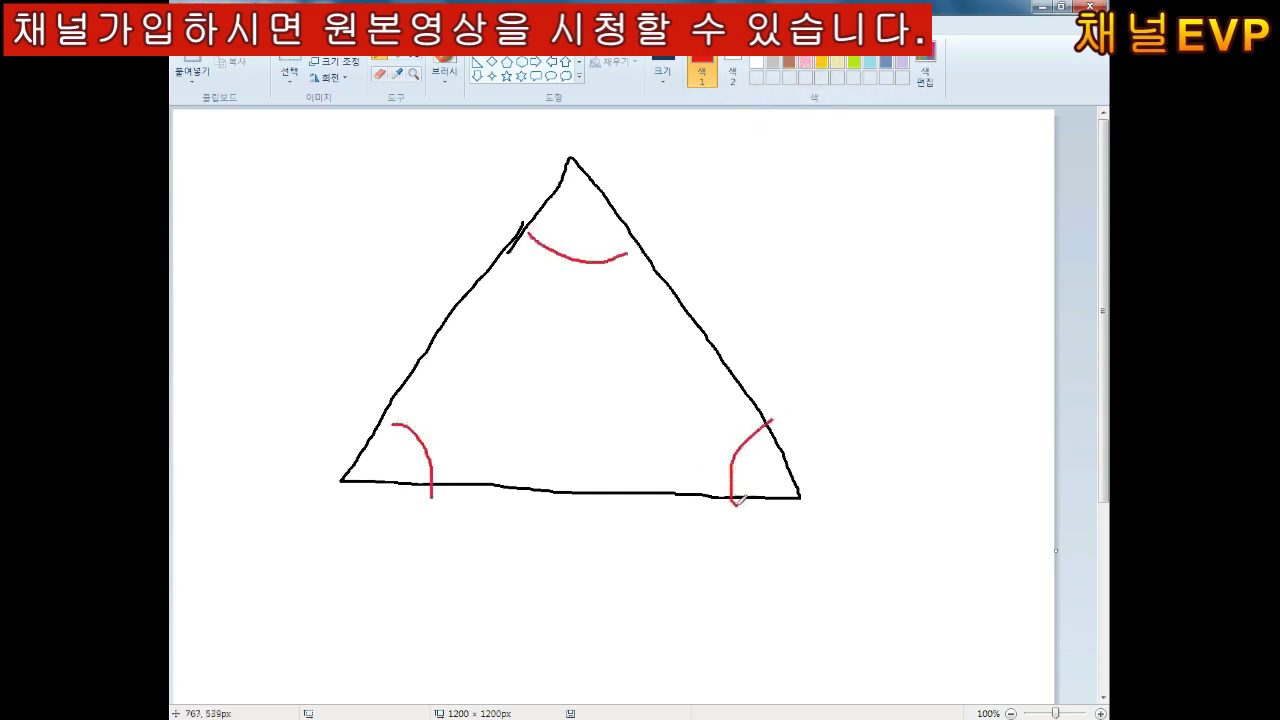
drag(551, 323, 517, 426)
drag(571, 393, 586, 391)
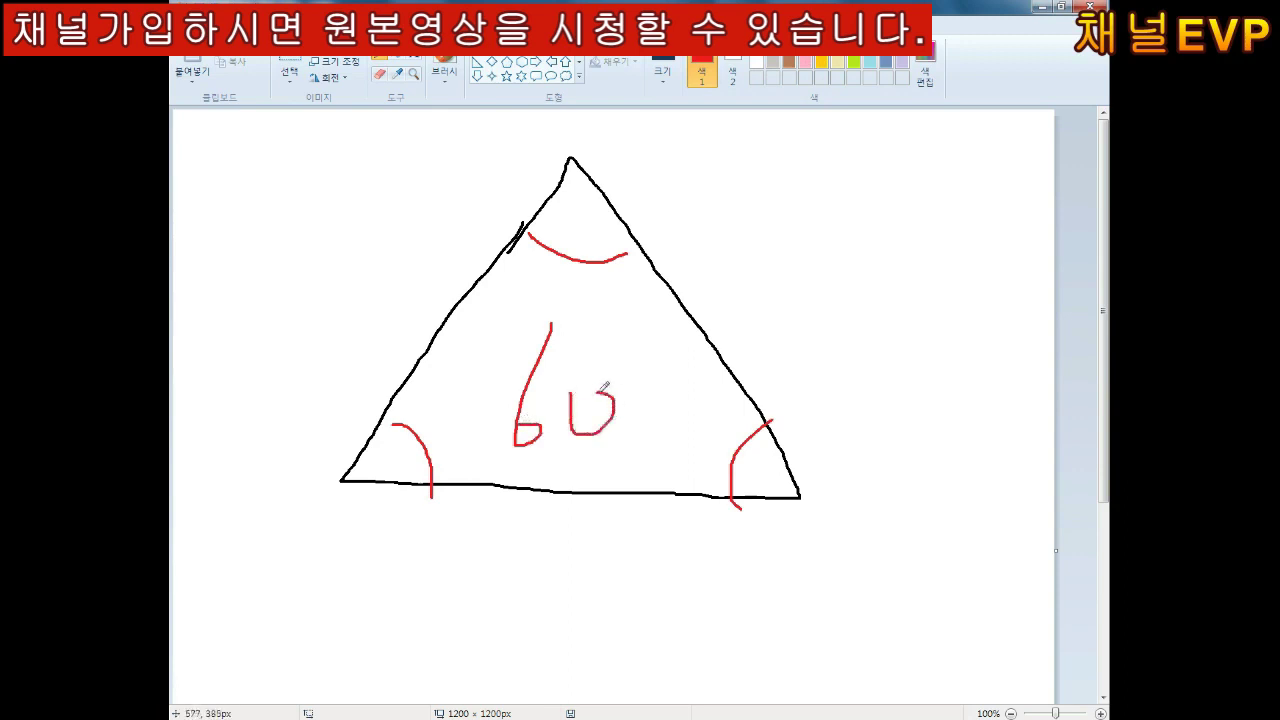
drag(631, 335, 628, 338)
mouse_move(793, 162)
mouse_down()
mouse_move(830, 185)
mouse_move(900, 153)
mouse_move(948, 375)
mouse_up()
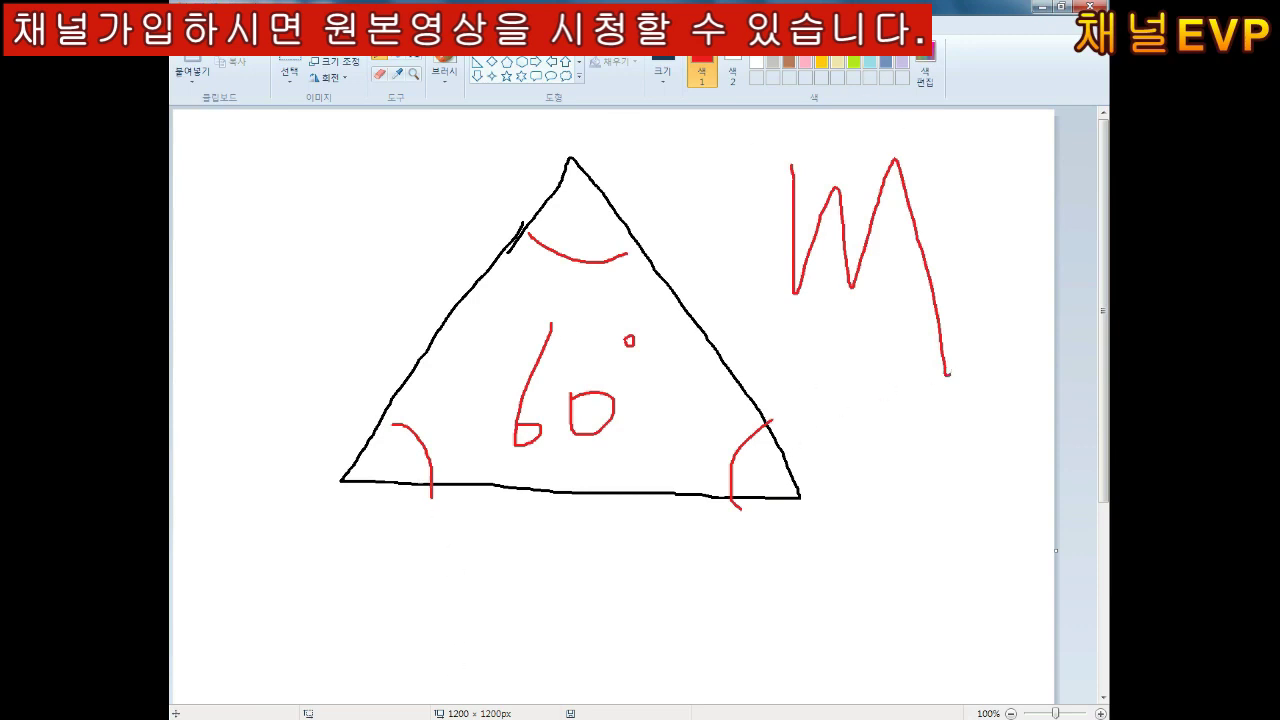
Highlight the 20 in M20xP2(P1.5) in the notes, then draw a short red horizontal line in Paint.
key(alt+Tab)
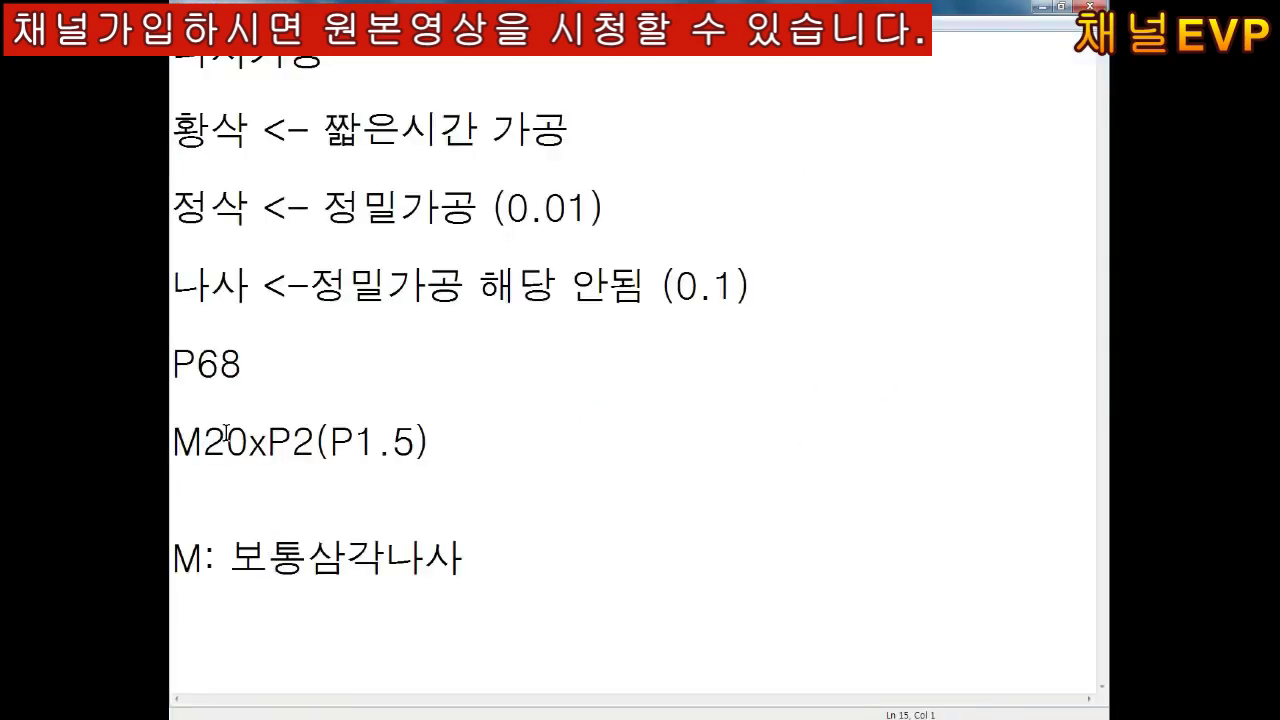
drag(203, 440, 249, 440)
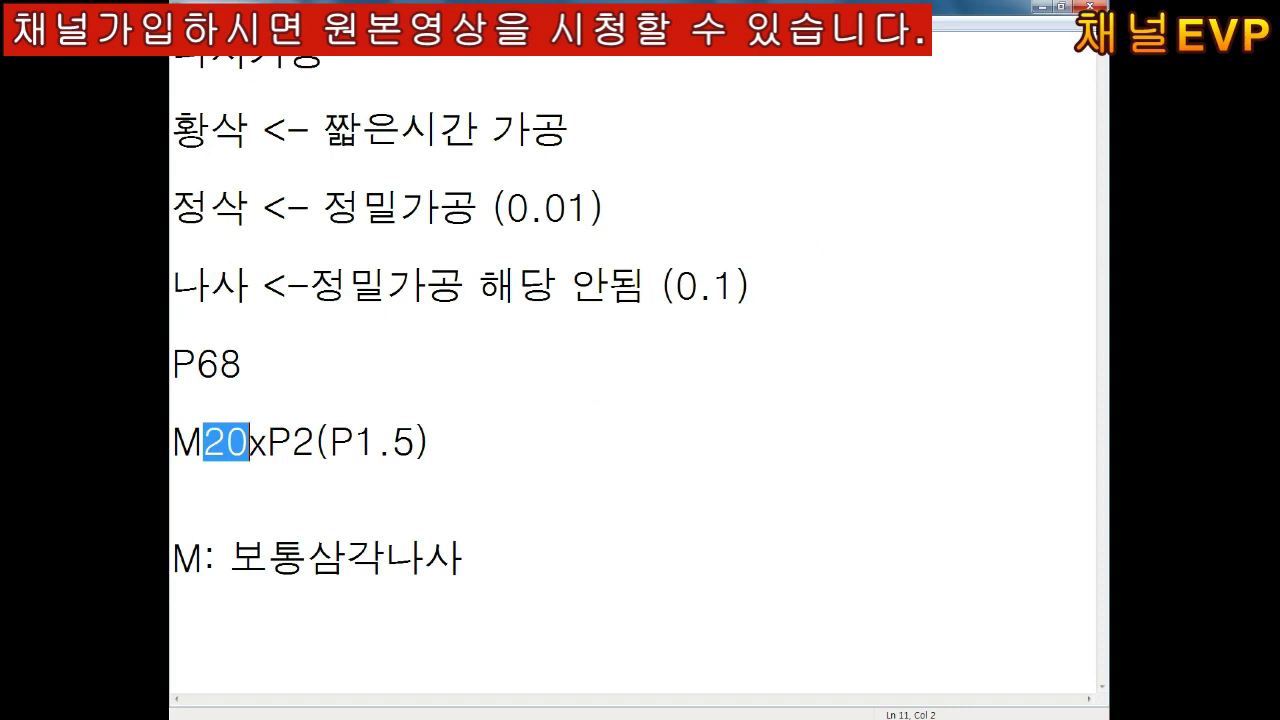
click(1044, 8)
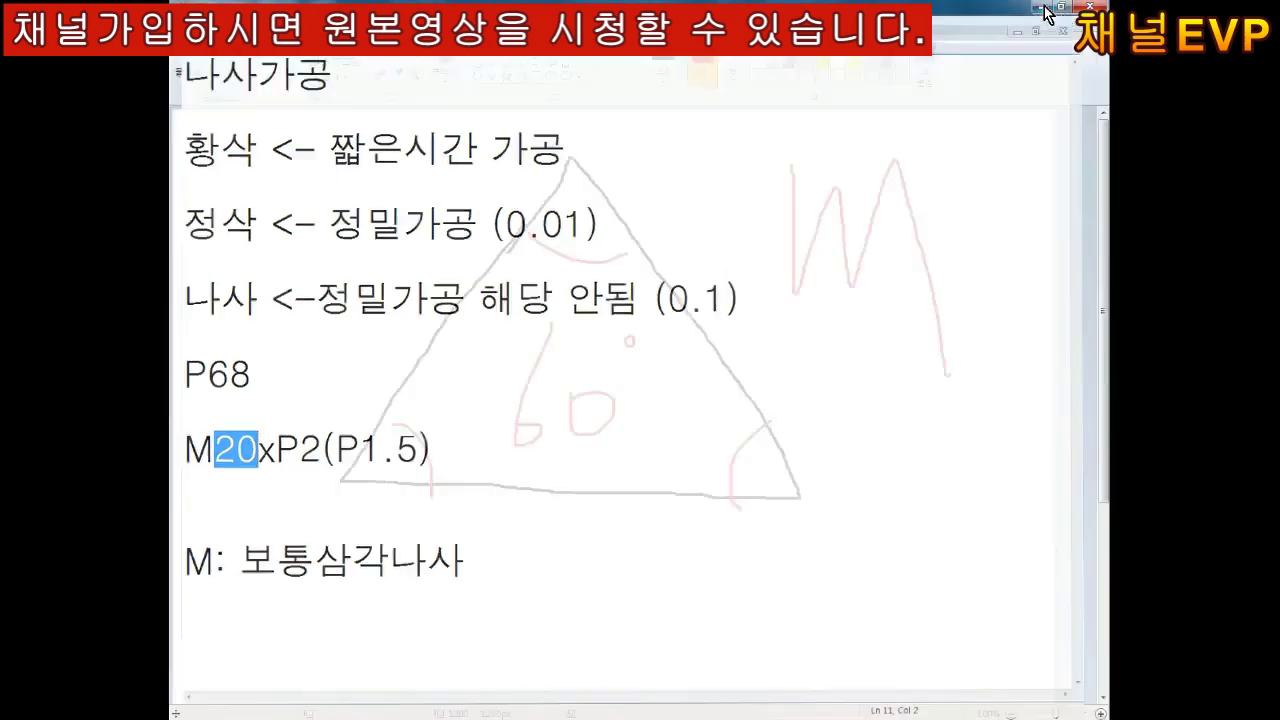
drag(222, 202, 366, 204)
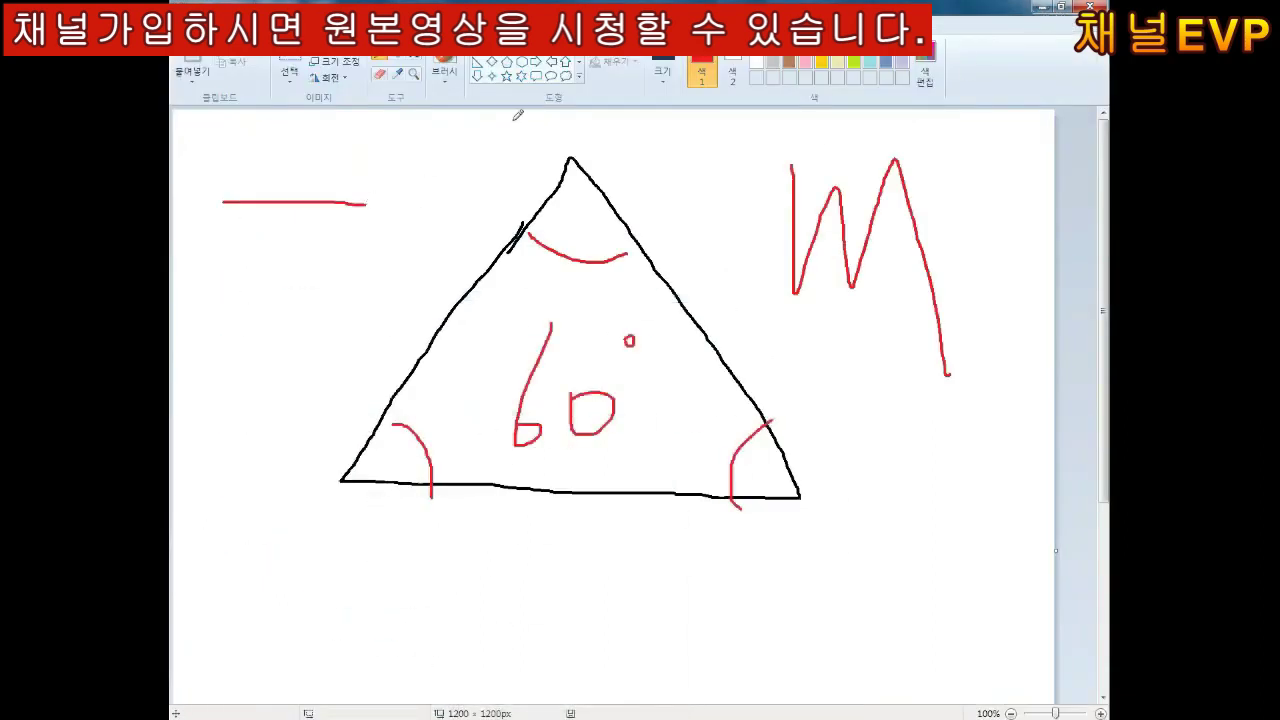
With the thickest red pencil, draw the shaft outline below the triangle and a circled Φ20 label.
click(662, 72)
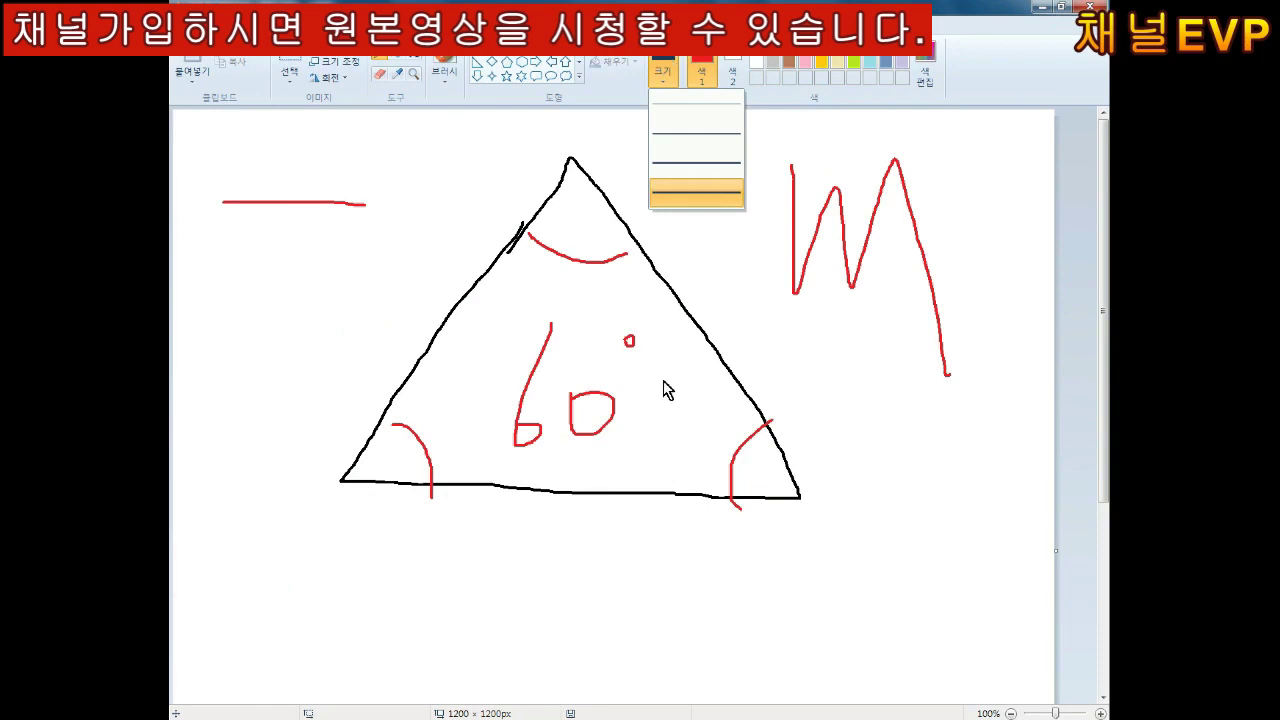
click(714, 188)
mouse_move(381, 585)
mouse_down()
mouse_move(632, 572)
mouse_move(632, 665)
mouse_move(393, 678)
mouse_up()
mouse_move(576, 588)
mouse_down()
mouse_move(589, 573)
mouse_move(593, 662)
mouse_up()
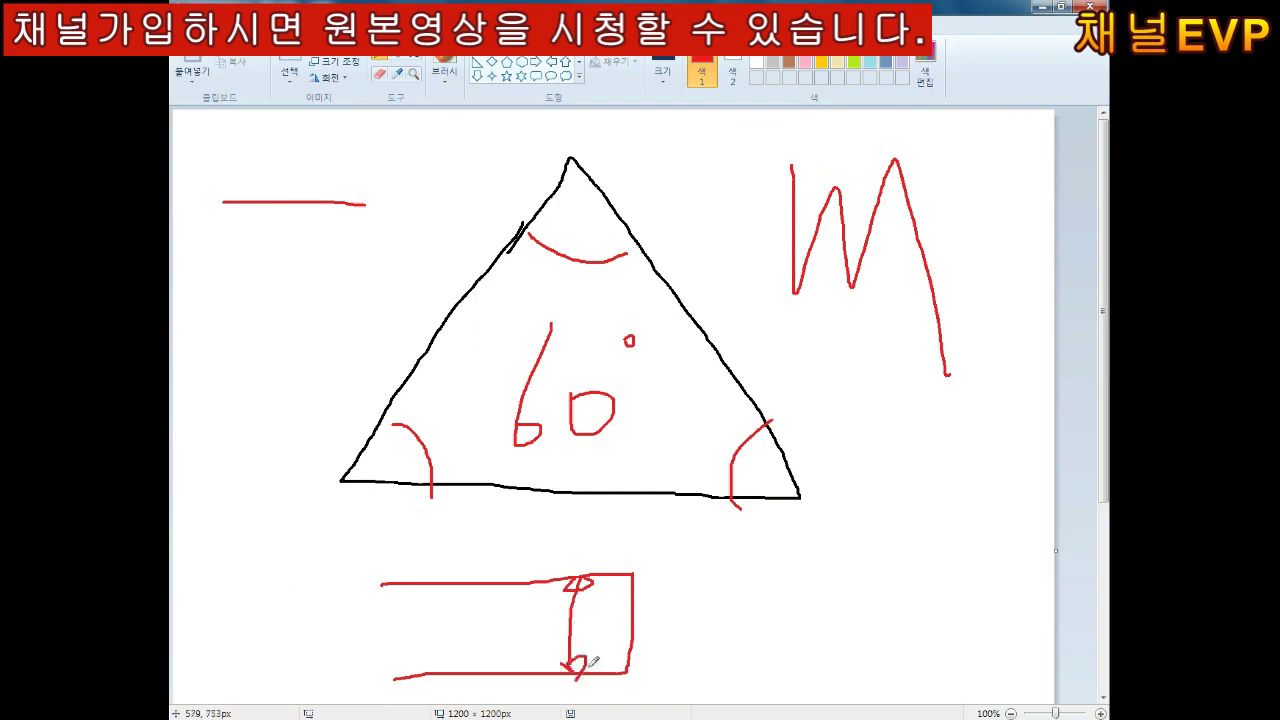
mouse_move(700, 588)
mouse_down()
mouse_move(712, 612)
mouse_move(704, 578)
mouse_move(710, 690)
mouse_up()
drag(760, 580, 796, 608)
drag(822, 556, 818, 552)
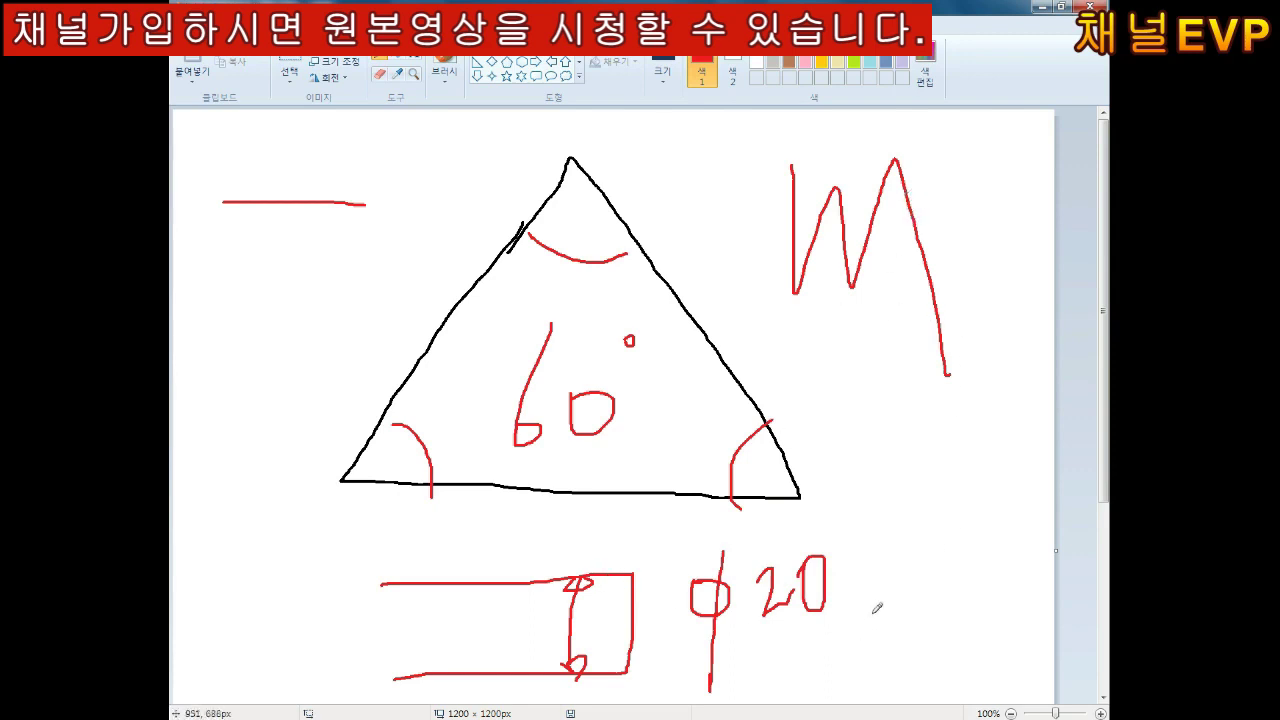
mouse_move(872, 614)
mouse_down()
mouse_move(684, 606)
mouse_move(890, 652)
mouse_up()
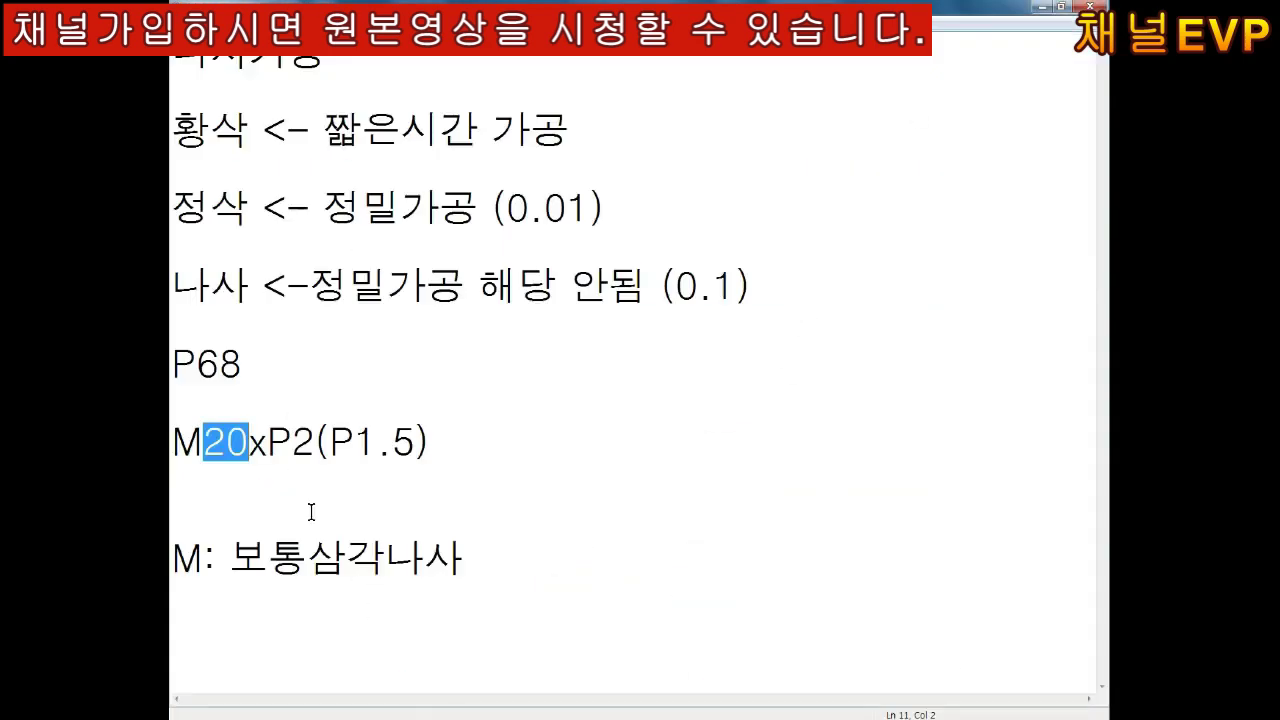
Highlight the pitch P2 in M20xP2(P1.5), then return to the Paint sketch.
drag(268, 442, 292, 442)
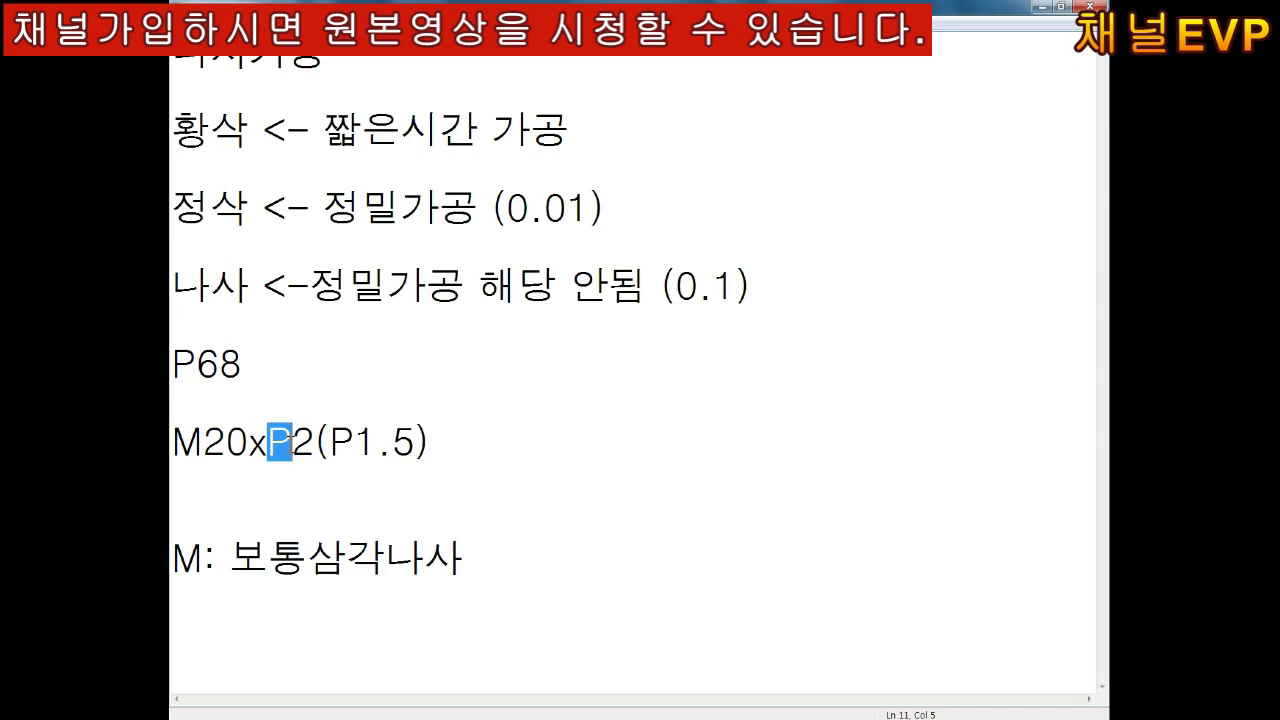
drag(292, 442, 321, 445)
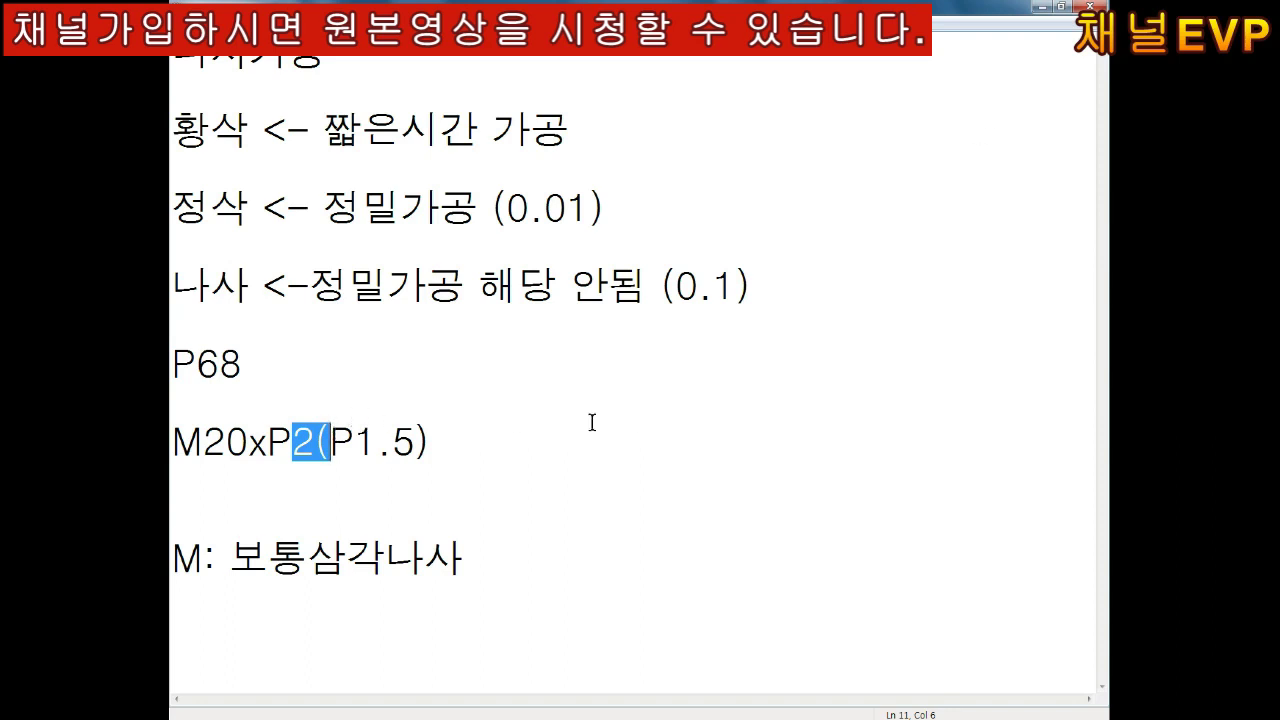
key(alt+Tab)
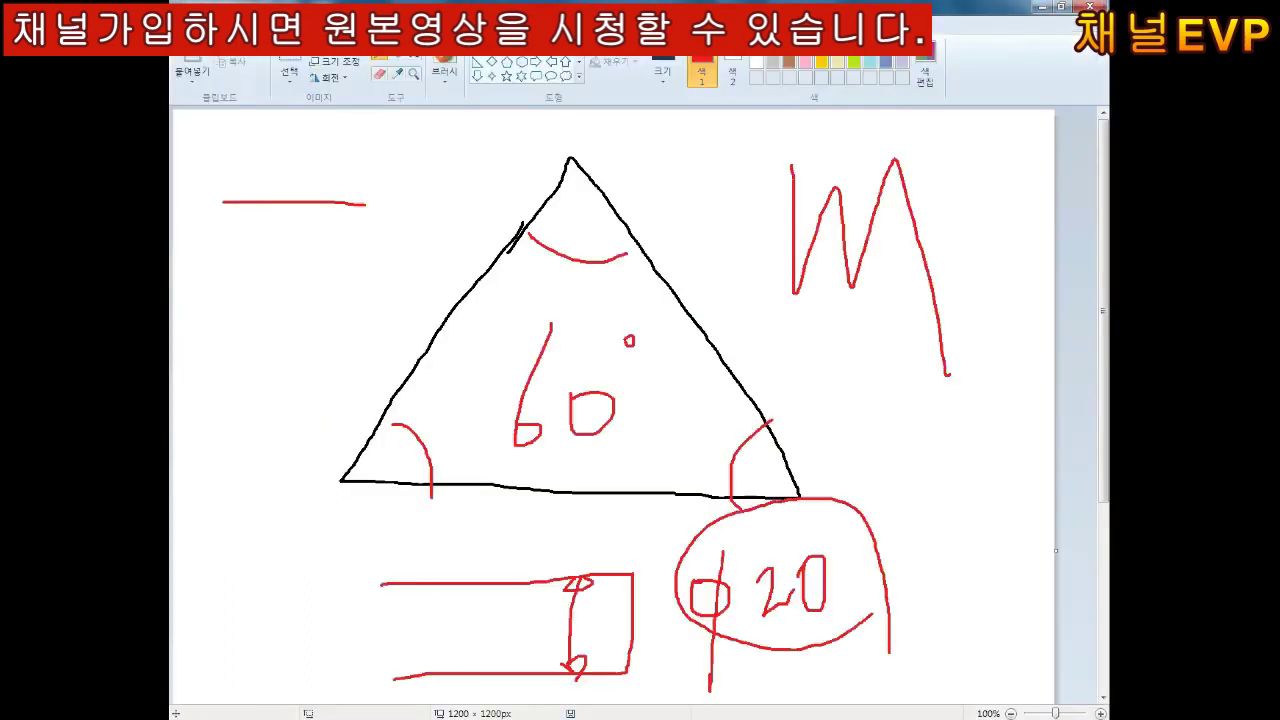
Start a new picture without saving and draw two black thread profile peaks.
click(185, 45)
click(230, 63)
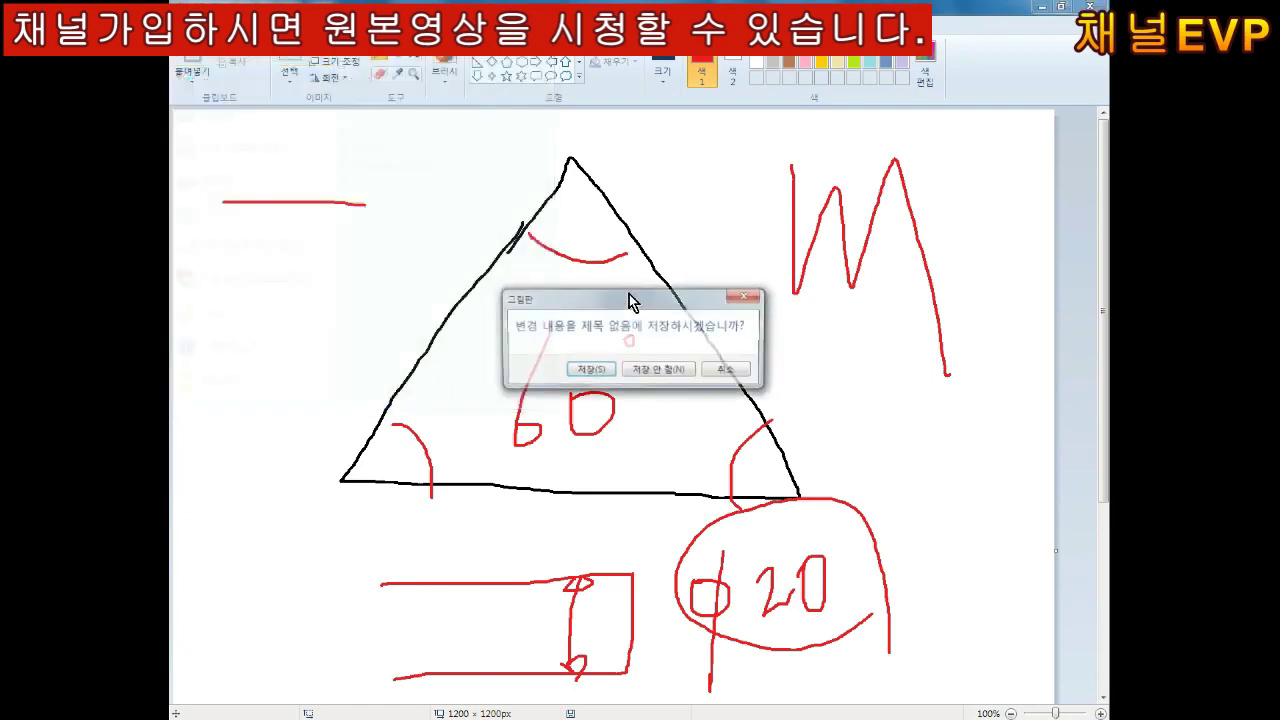
click(660, 368)
mouse_move(346, 420)
mouse_down()
mouse_move(428, 413)
mouse_move(328, 413)
mouse_up()
drag(537, 397, 557, 410)
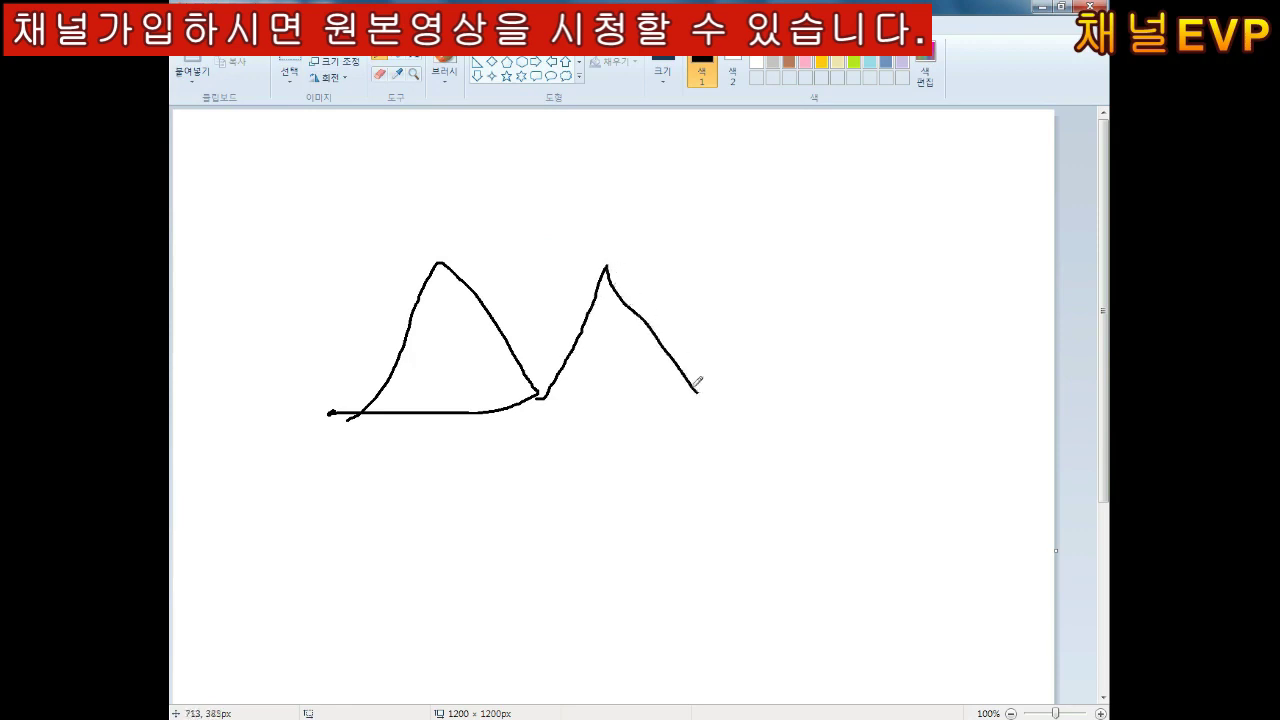
In red, circle both peaks, write the pitch 2, and begin the 1.5 label.
click(805, 45)
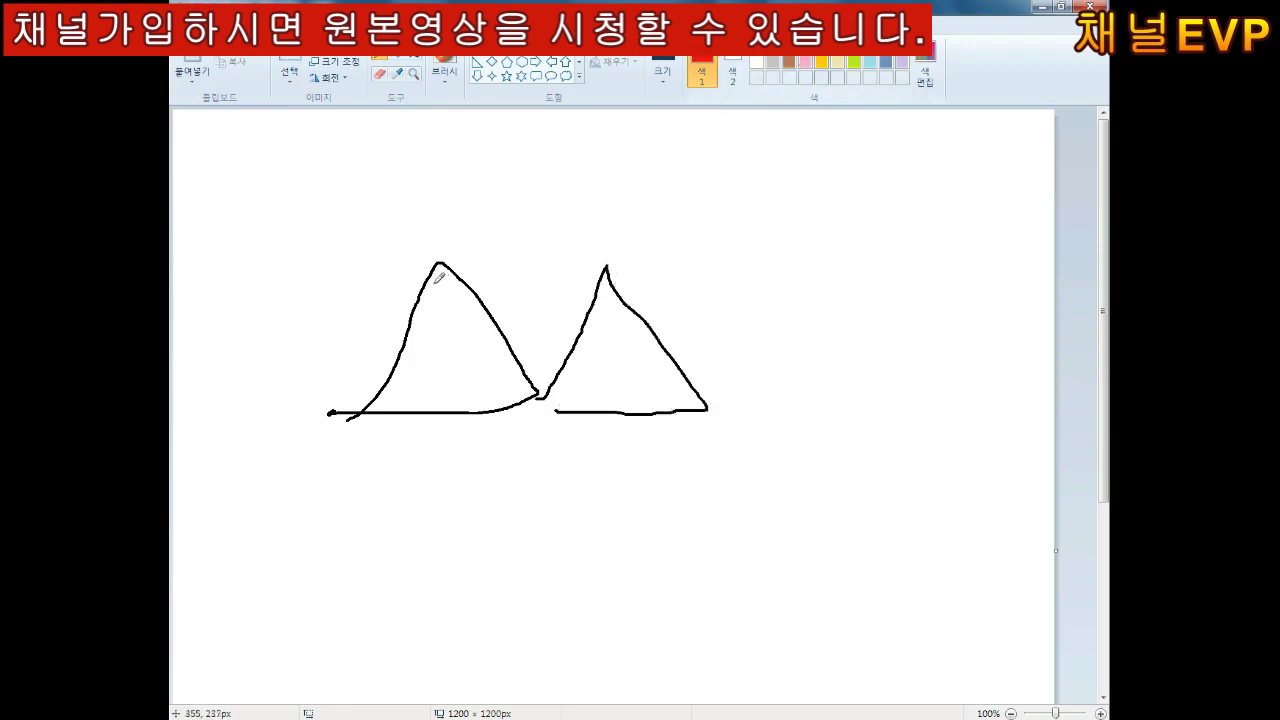
mouse_move(433, 277)
mouse_down()
mouse_move(465, 253)
mouse_move(432, 272)
mouse_up()
drag(610, 265, 620, 284)
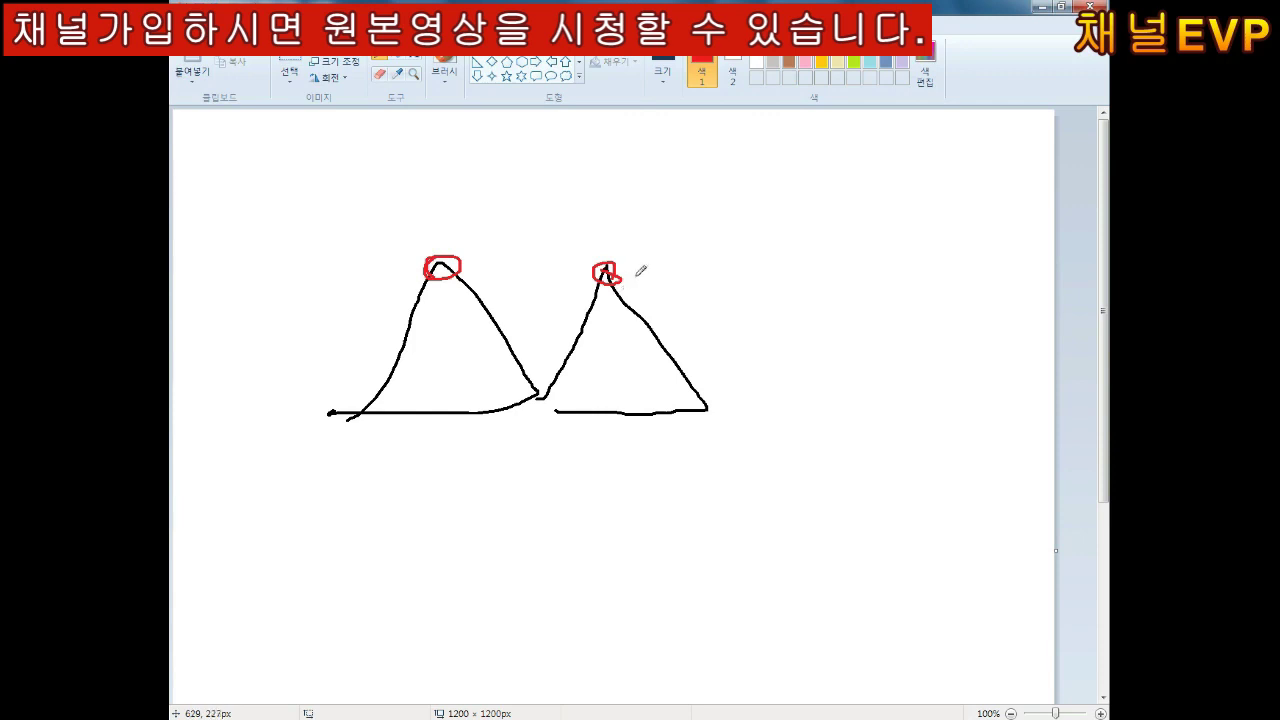
drag(499, 146, 578, 172)
drag(536, 211, 518, 270)
Finish the red 1.5 label, then switch the drawing colour to green.
click(550, 262)
mouse_move(597, 194)
mouse_down()
mouse_move(592, 250)
mouse_move(656, 186)
mouse_up()
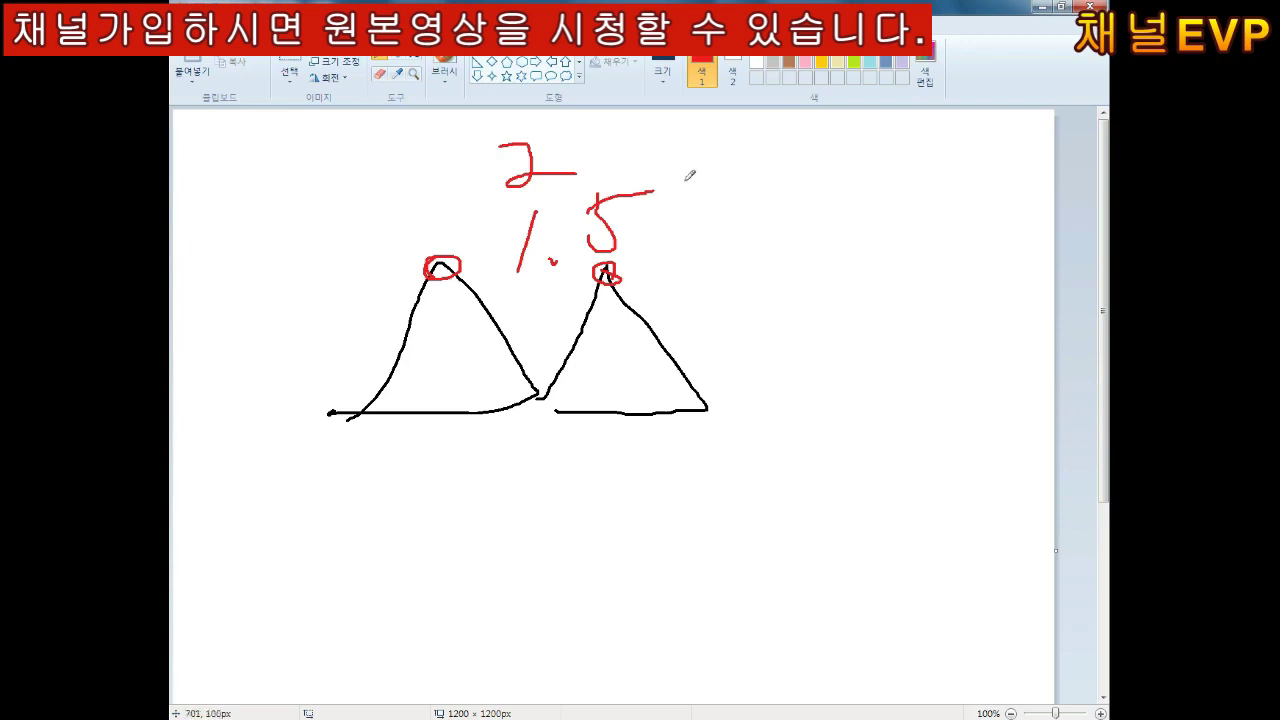
click(857, 61)
Hand-write a green 2 over a circled 1.19, then start the note 가 beneath it.
mouse_move(857, 191)
mouse_down()
mouse_move(882, 187)
mouse_move(901, 231)
mouse_up()
mouse_move(848, 285)
mouse_down()
mouse_move(837, 358)
mouse_move(867, 347)
mouse_up()
drag(899, 284, 906, 356)
mouse_move(946, 286)
mouse_down()
mouse_move(938, 368)
mouse_move(883, 252)
mouse_move(961, 420)
mouse_up()
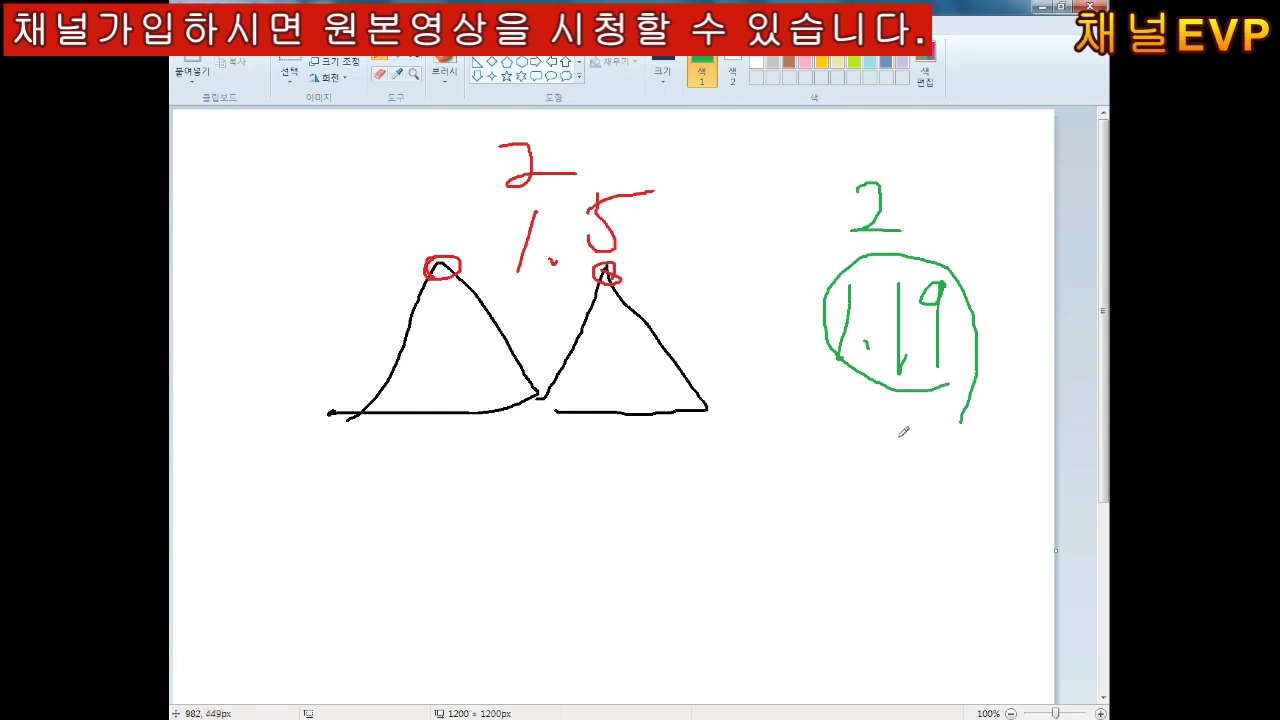
drag(736, 501, 772, 545)
mouse_move(784, 474)
mouse_down()
mouse_move(820, 541)
mouse_move(834, 526)
mouse_up()
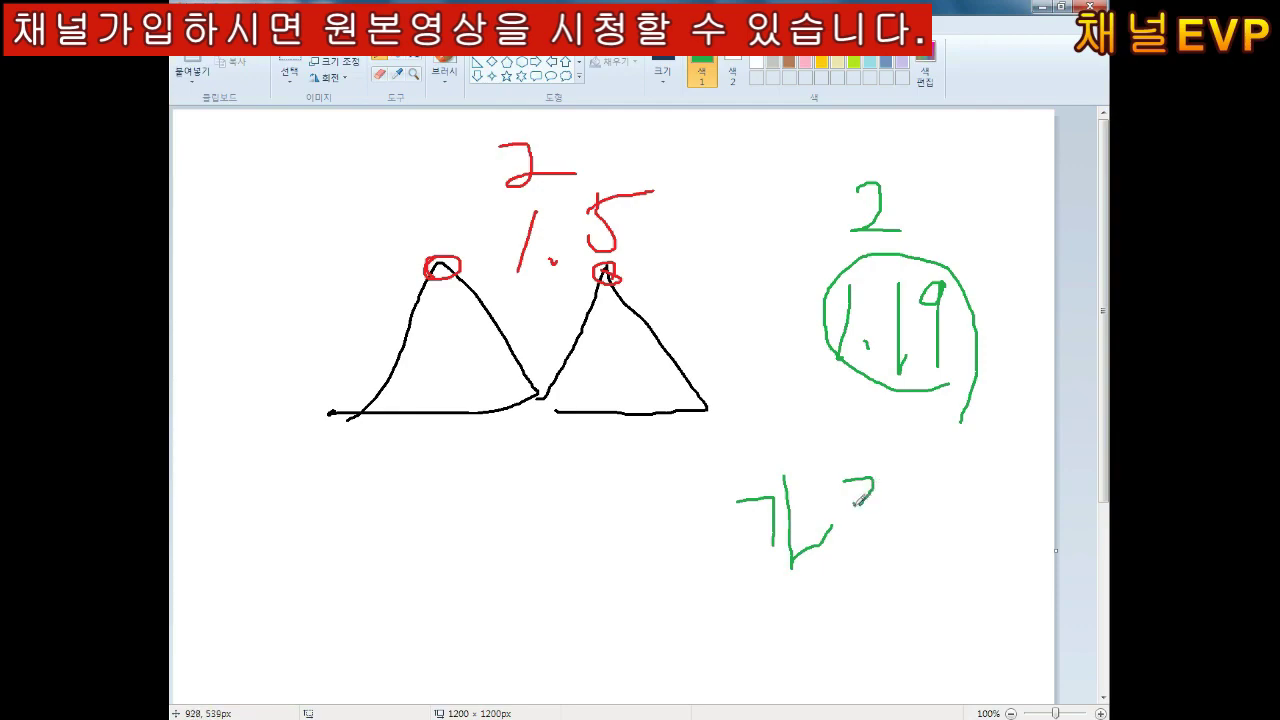